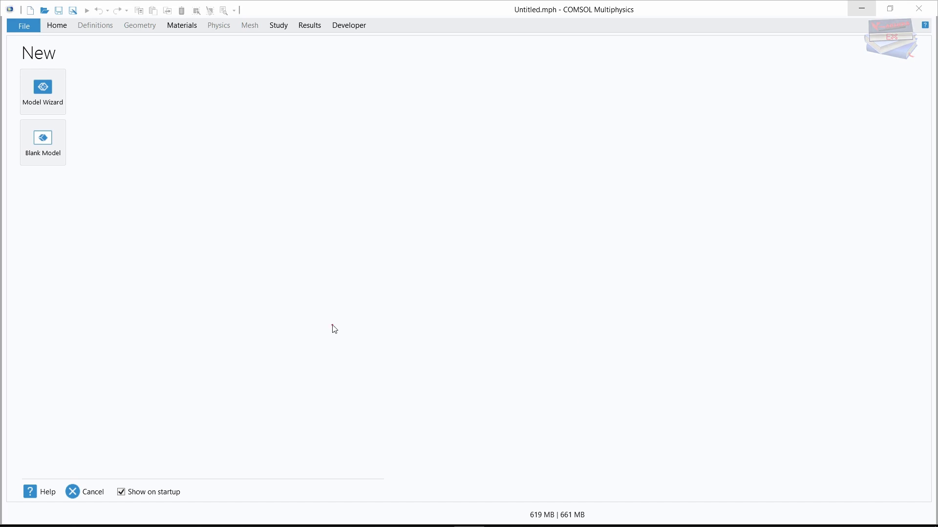
Step: Create a 2D model using the Pipe Flow (pfl) interface with a Stationary study
left_click(45, 91)
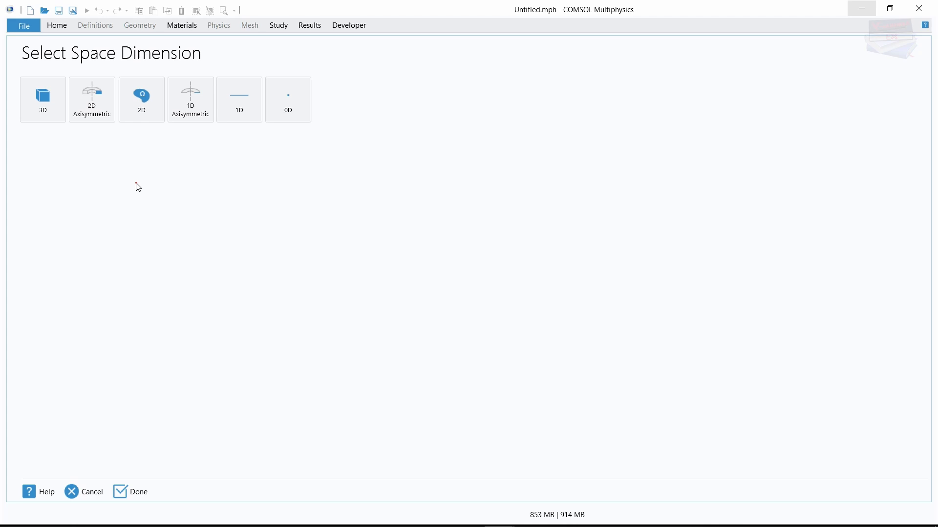
left_click(131, 102)
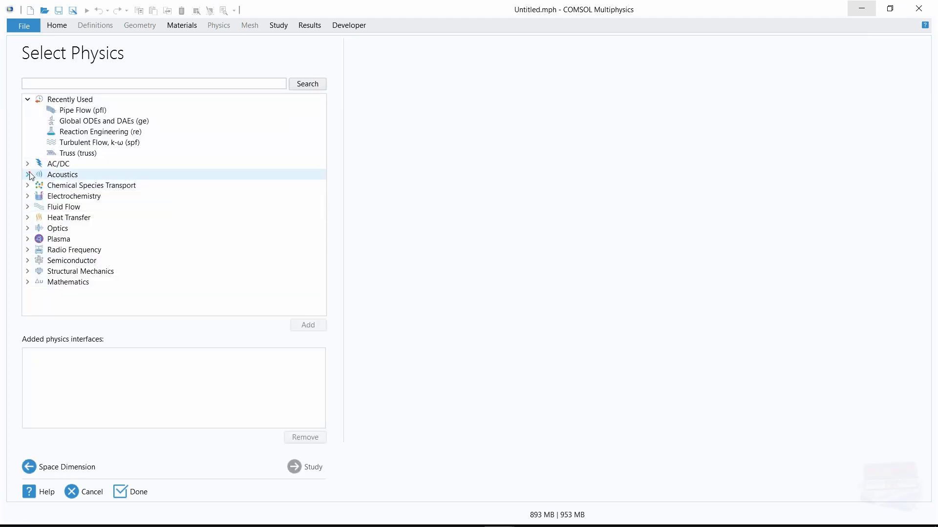
left_click(28, 207)
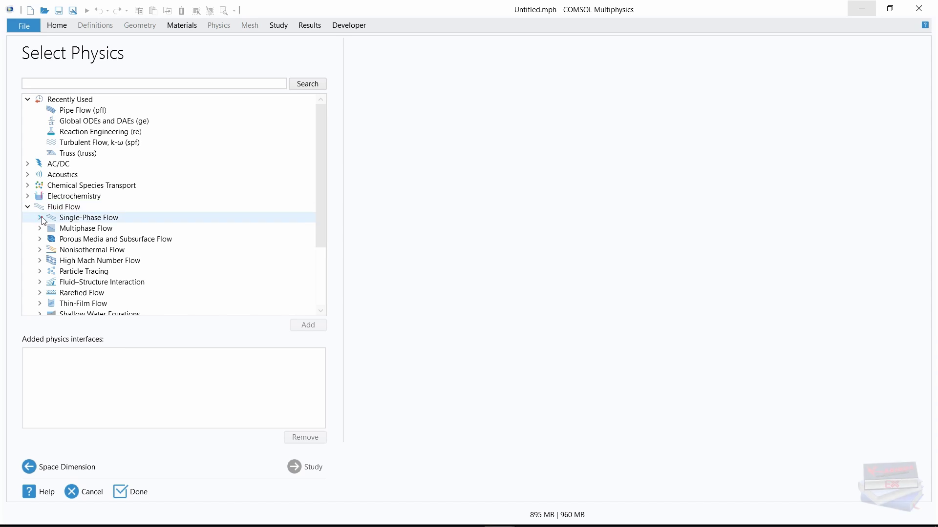
left_click(40, 218)
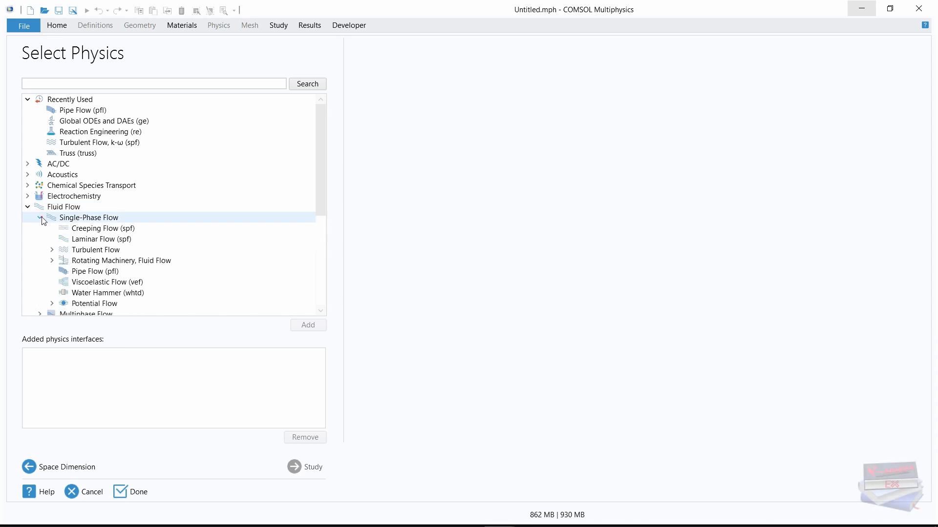
left_click(74, 274)
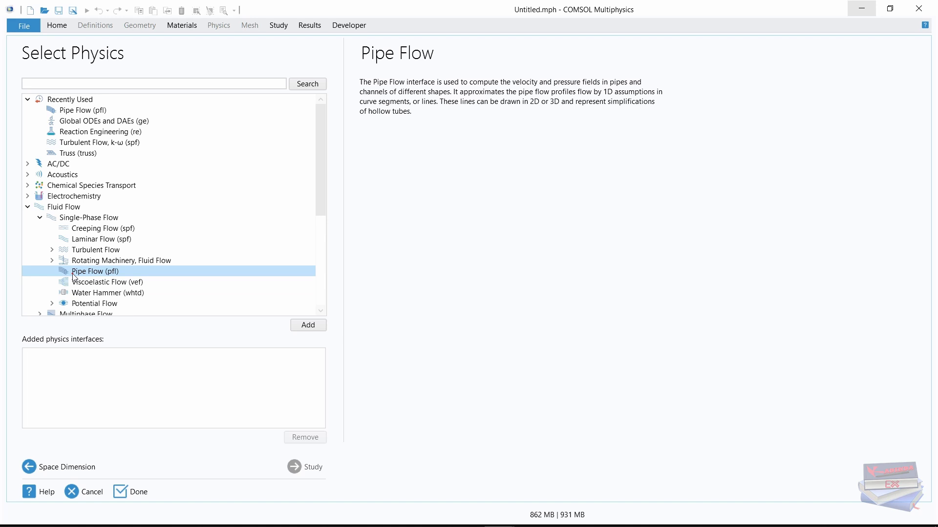
left_click(310, 332)
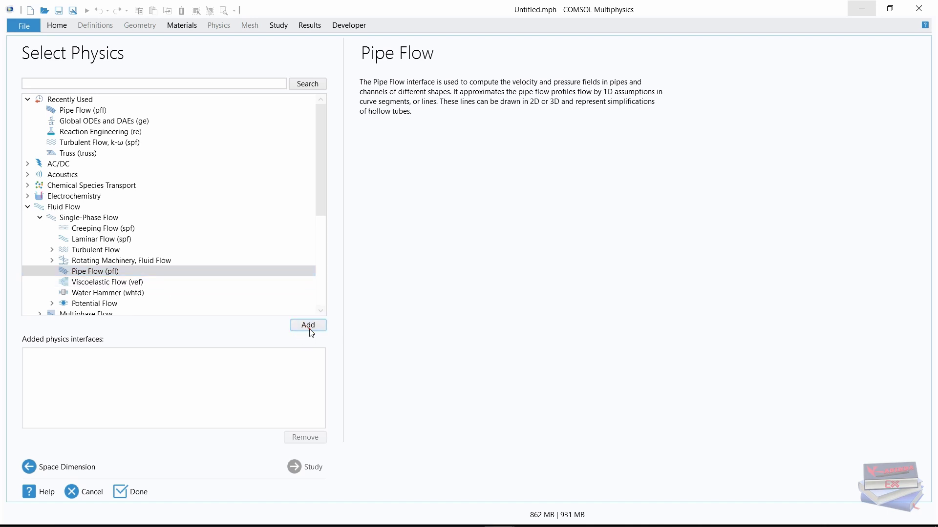
left_click(308, 470)
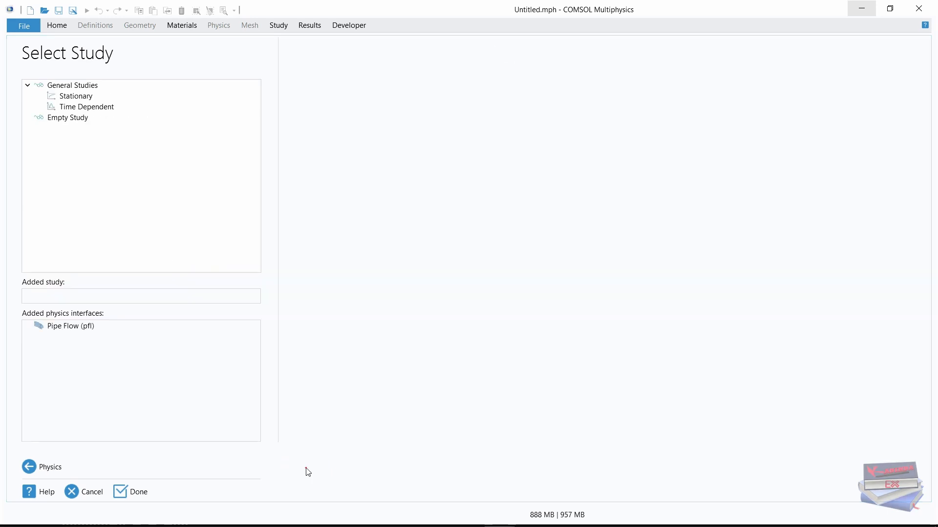
left_click(68, 96)
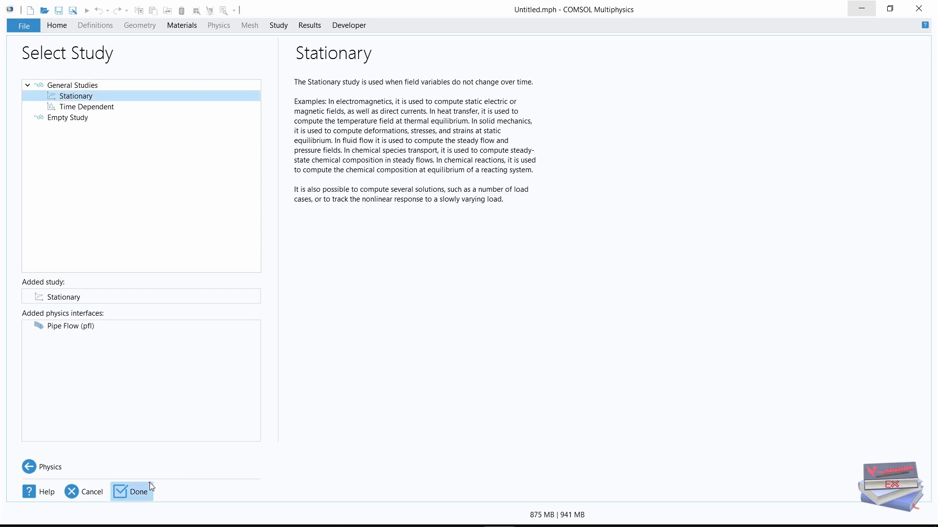
left_click(131, 490)
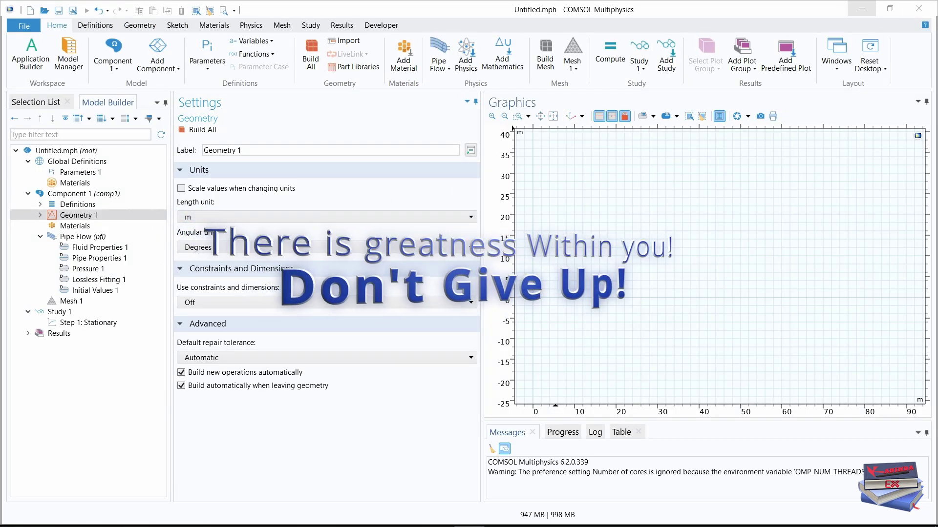
Step: Add Polygon 1 to Geometry 1 and set its object type to Open curve
left_click(139, 27)
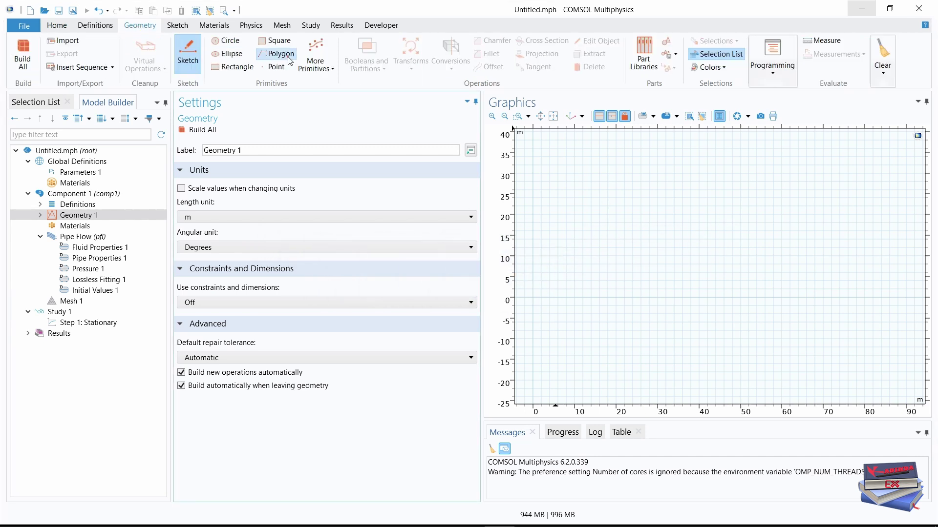
left_click(272, 56)
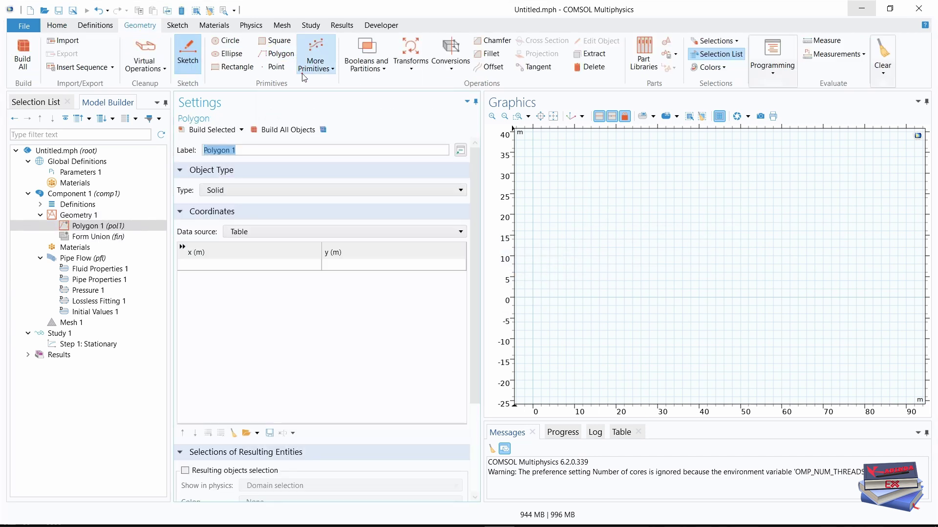
left_click(228, 190)
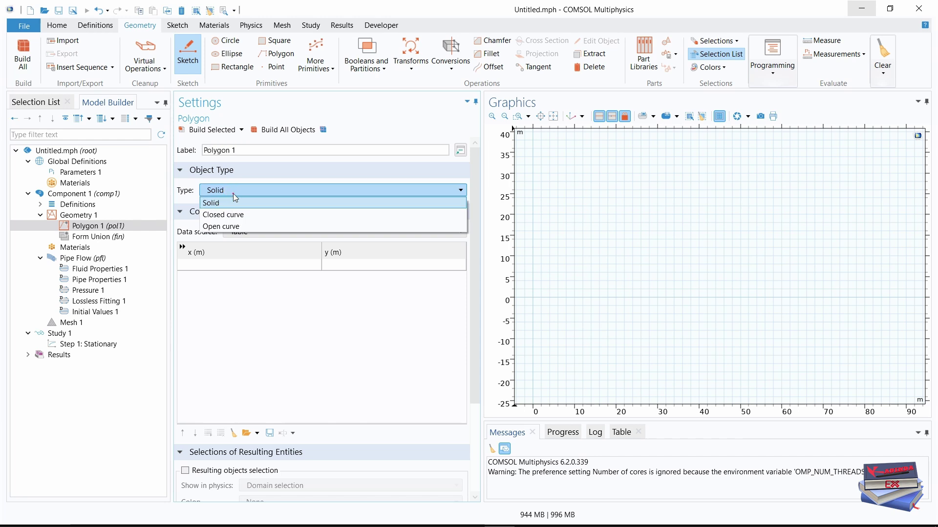
left_click(217, 227)
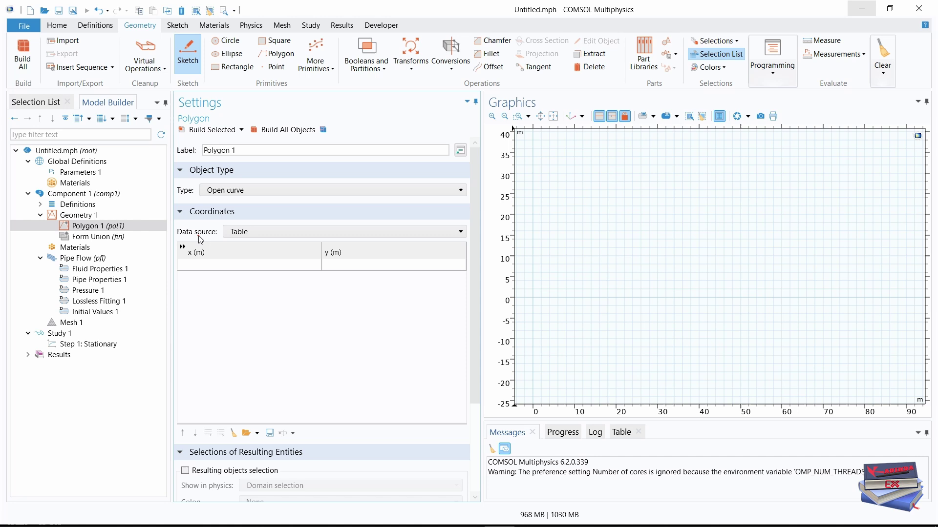
Step: Enter polygon points (0,0) and (60,0) and build the first pipe segment
left_click(207, 264)
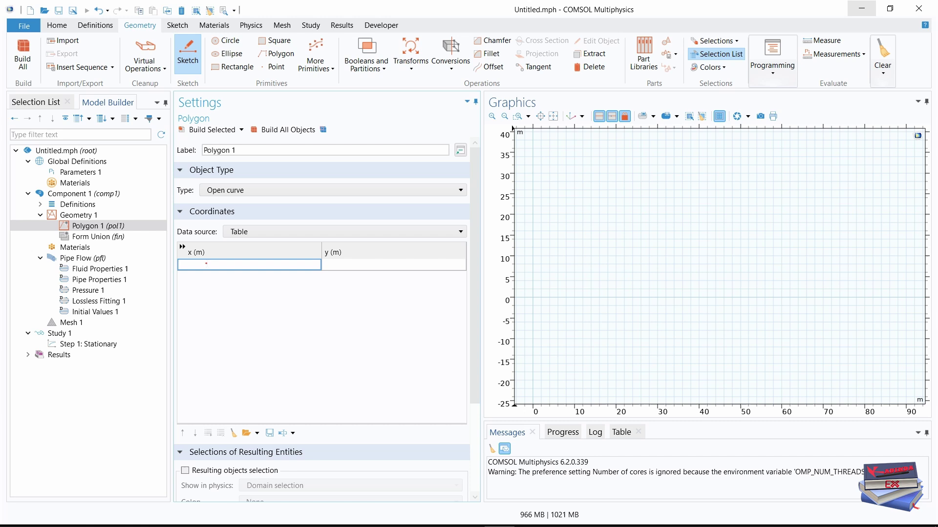
left_click(324, 268)
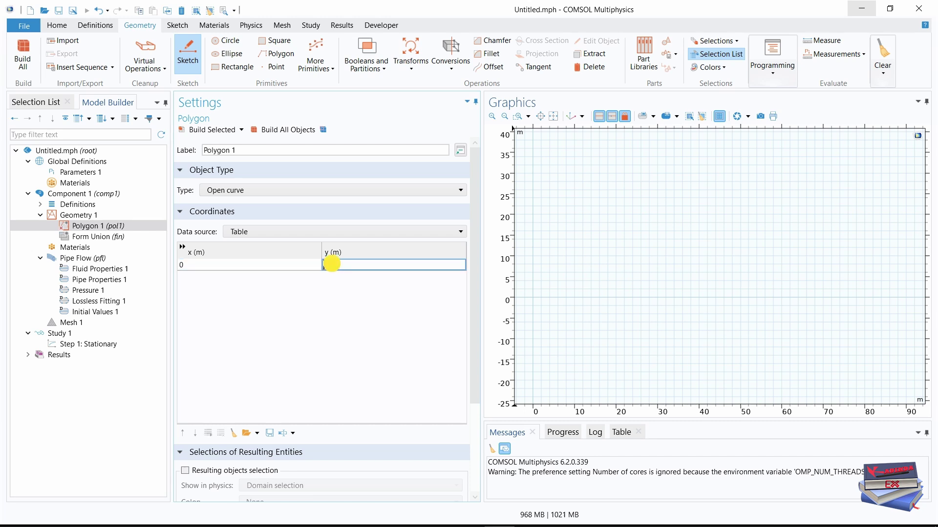
type("0")
key("Return")
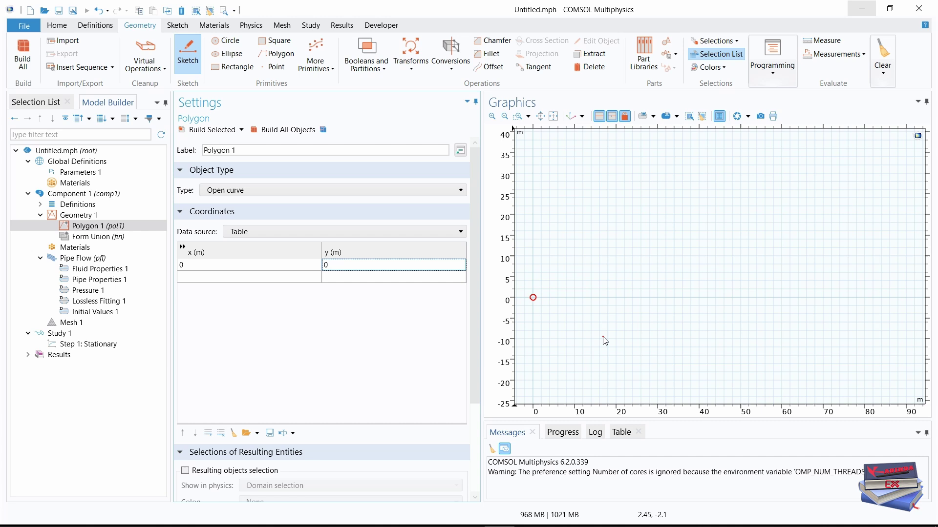
left_click(186, 277)
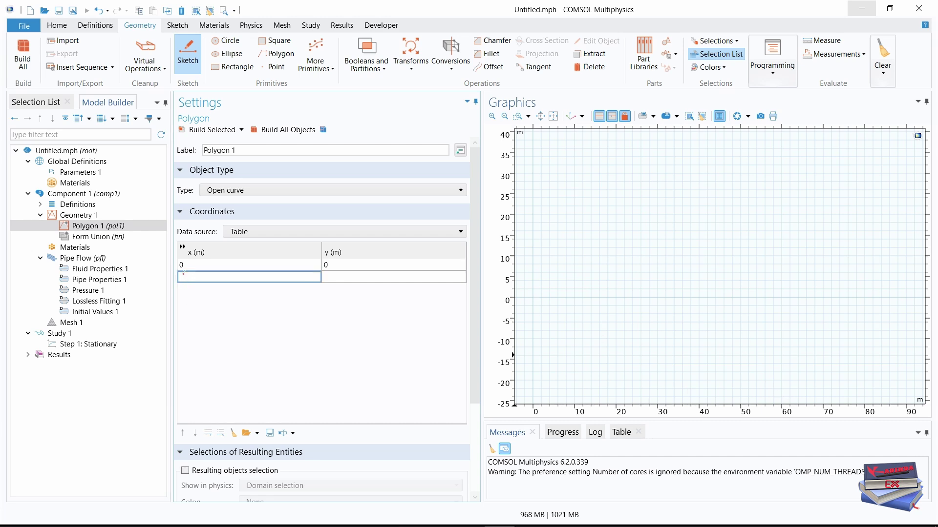
type("60")
left_click(326, 277)
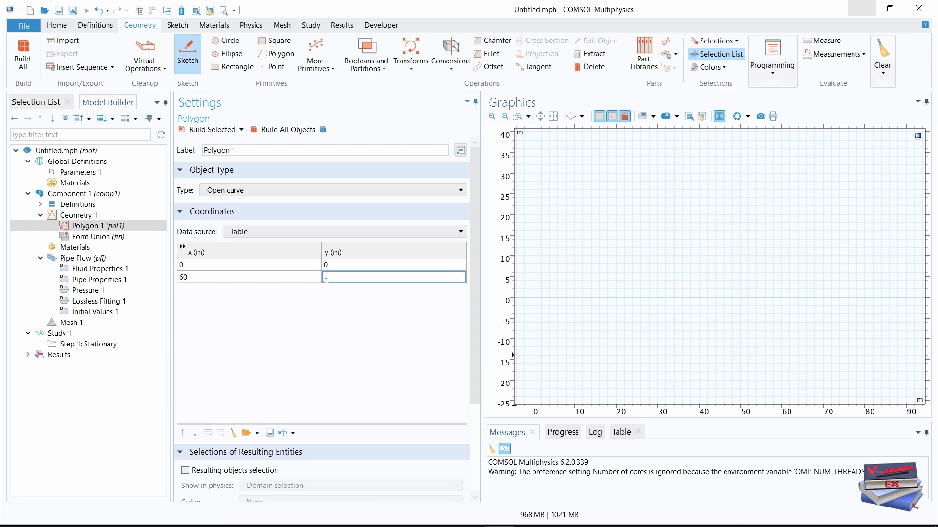
type("0")
key("Return")
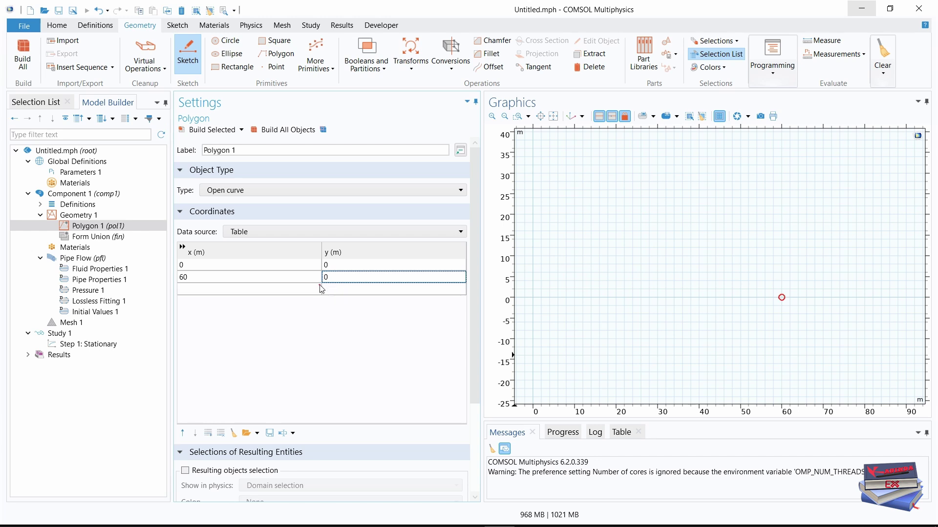
left_click(204, 132)
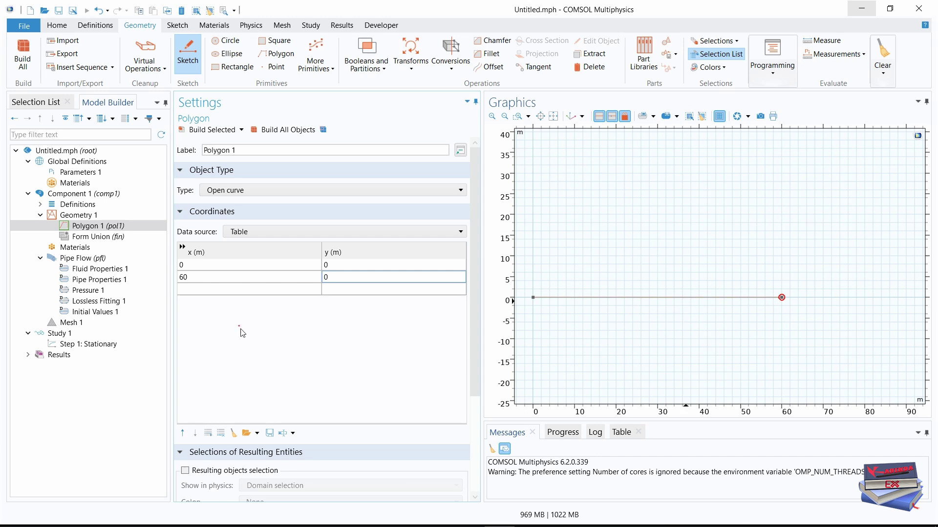
Step: Add point (60,15) and build the vertical step of the pipe
left_click(196, 290)
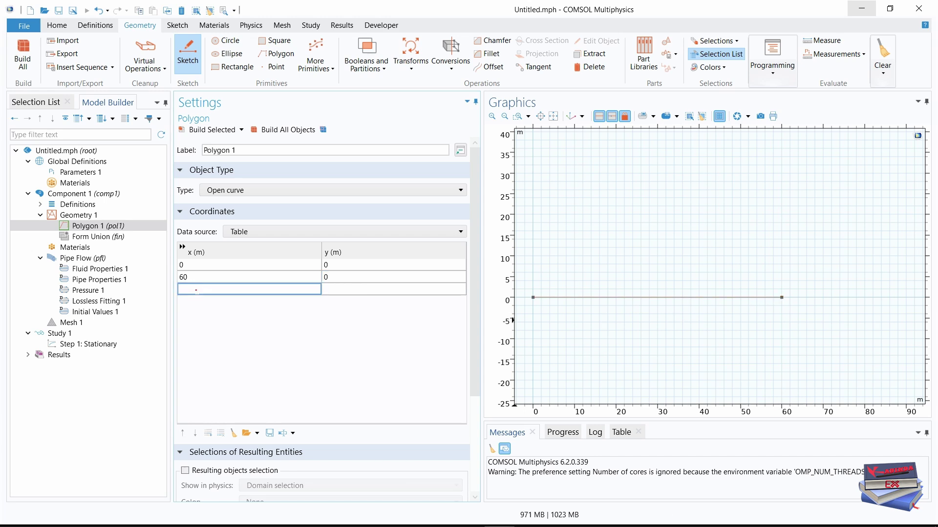
type("60")
left_click(331, 290)
type("15")
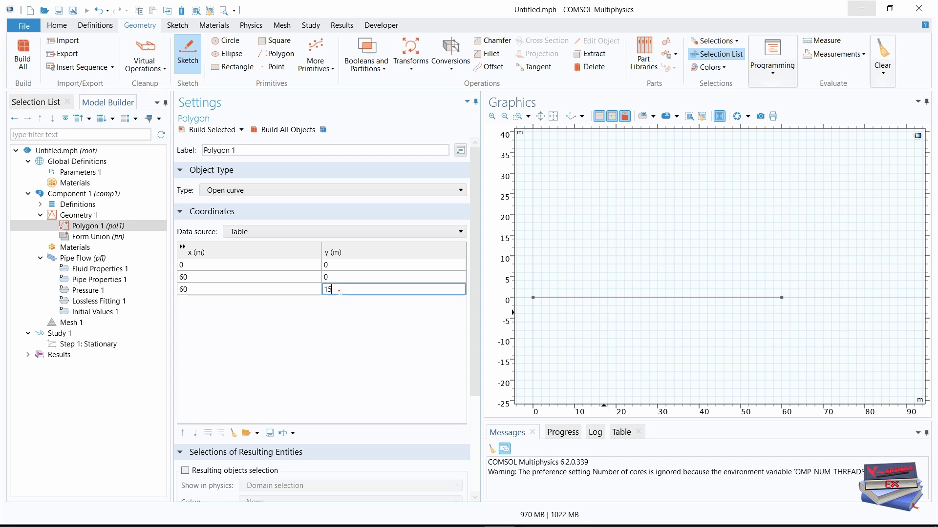
key("Return")
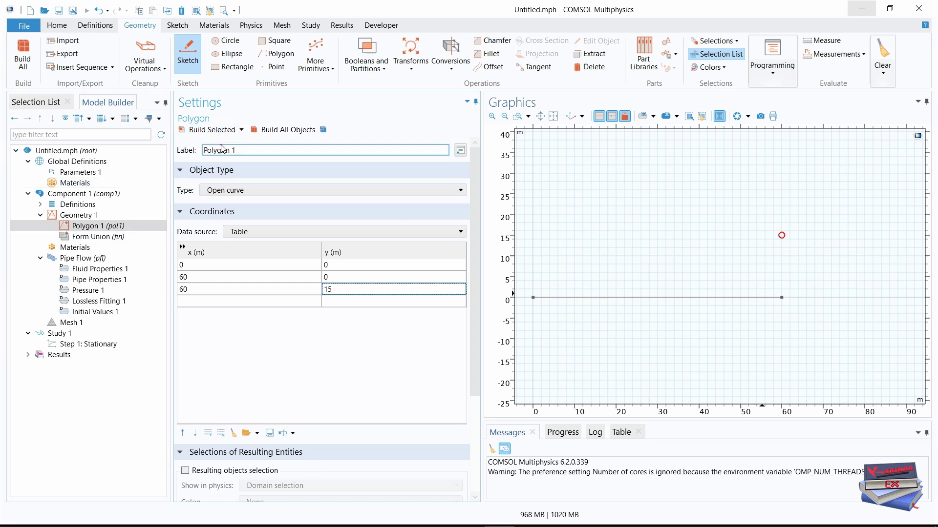
left_click(209, 129)
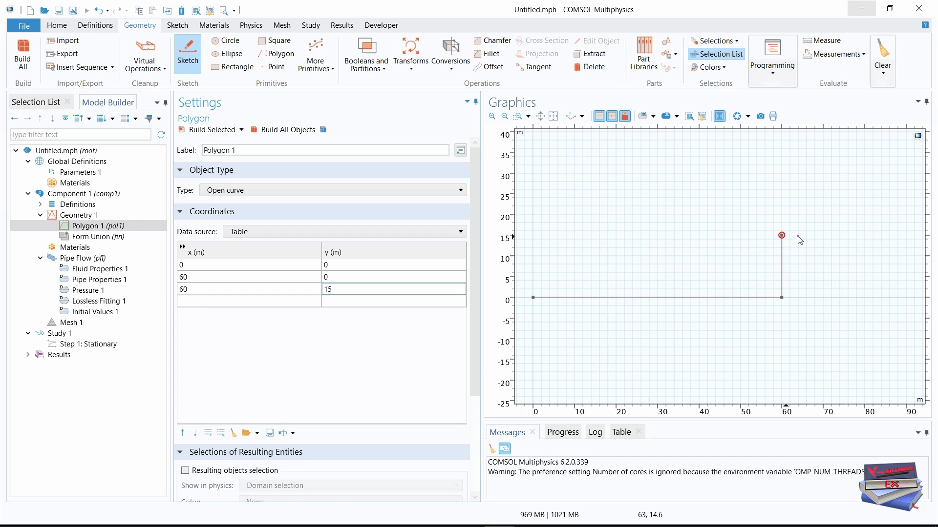
Step: Add point (90,15) and build the upper pipe segment
left_click(186, 302)
type("90")
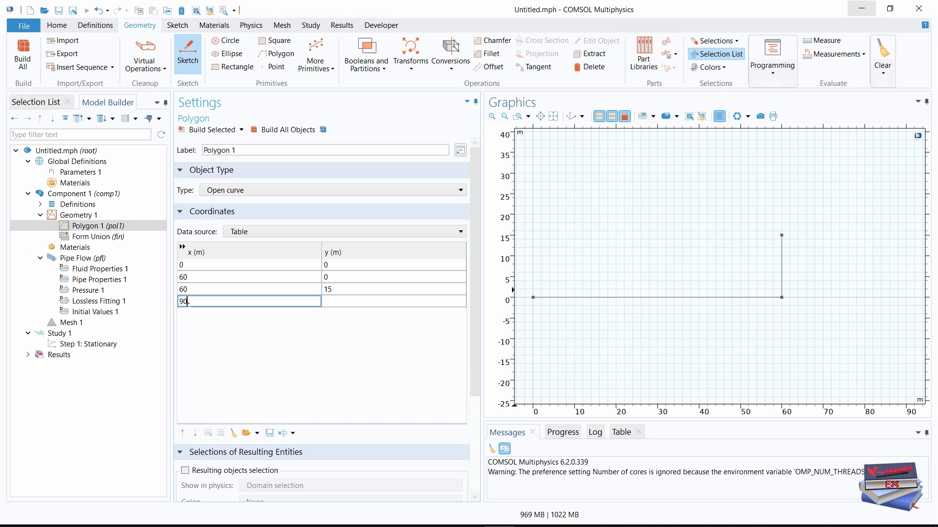
left_click(355, 302)
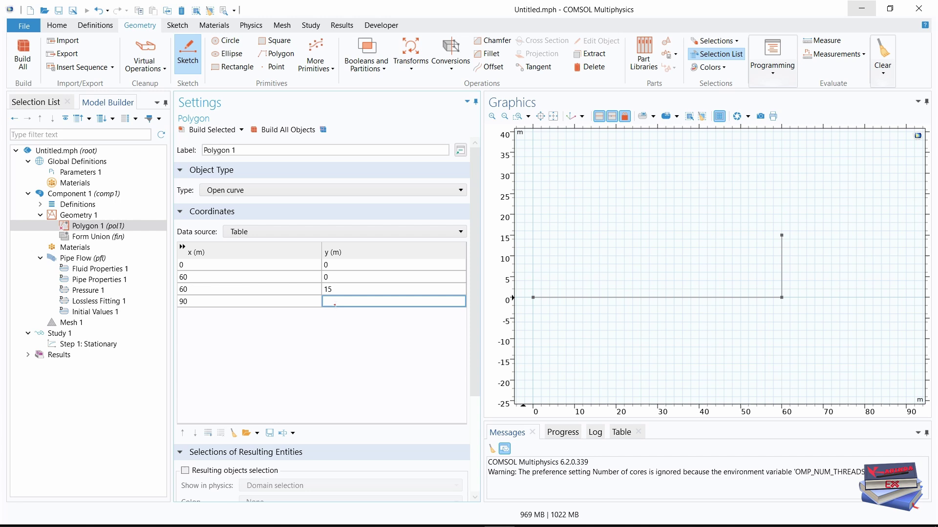
type("15")
key("Return")
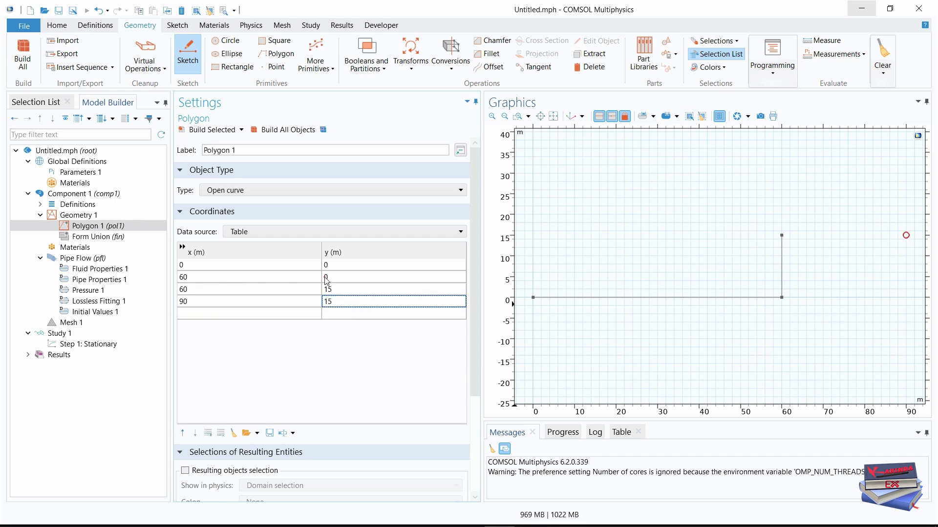
left_click(207, 130)
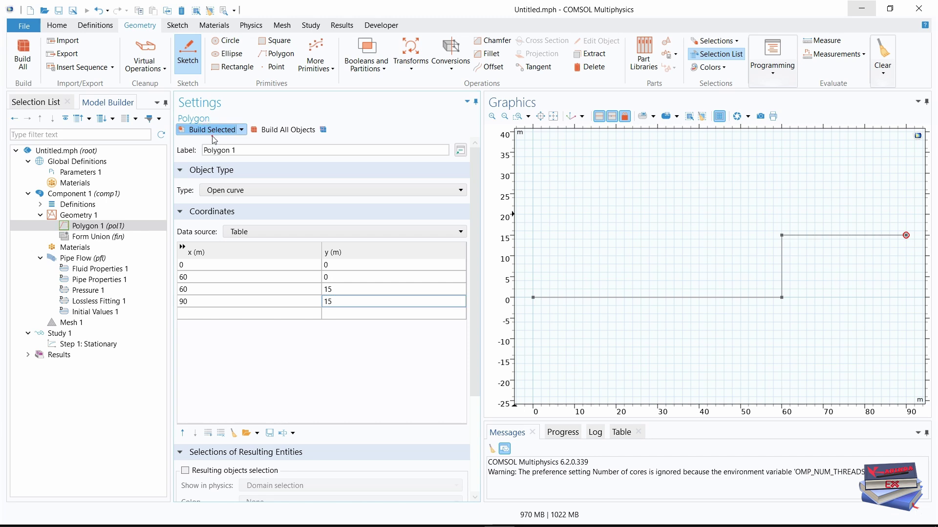
Step: Add a fifth polygon point (90.1, 15) and rebuild the line
left_click(199, 315)
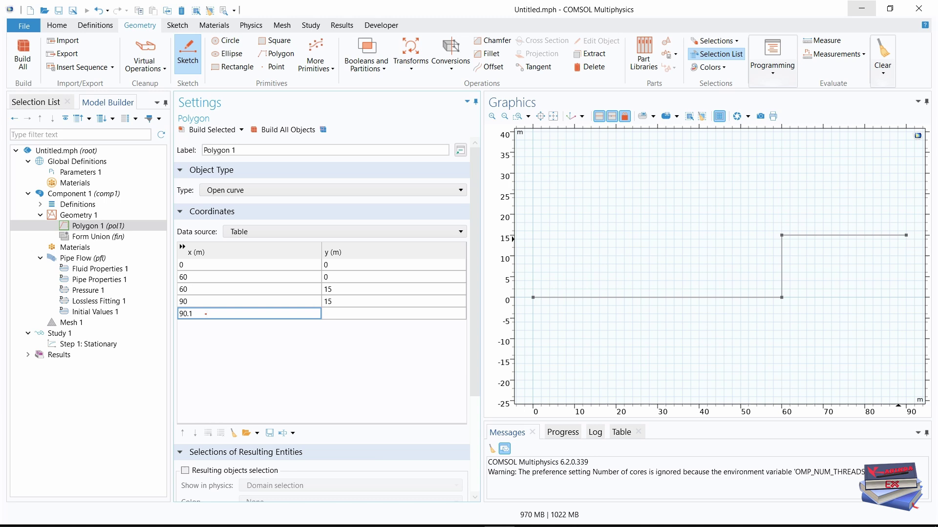
left_click(332, 315)
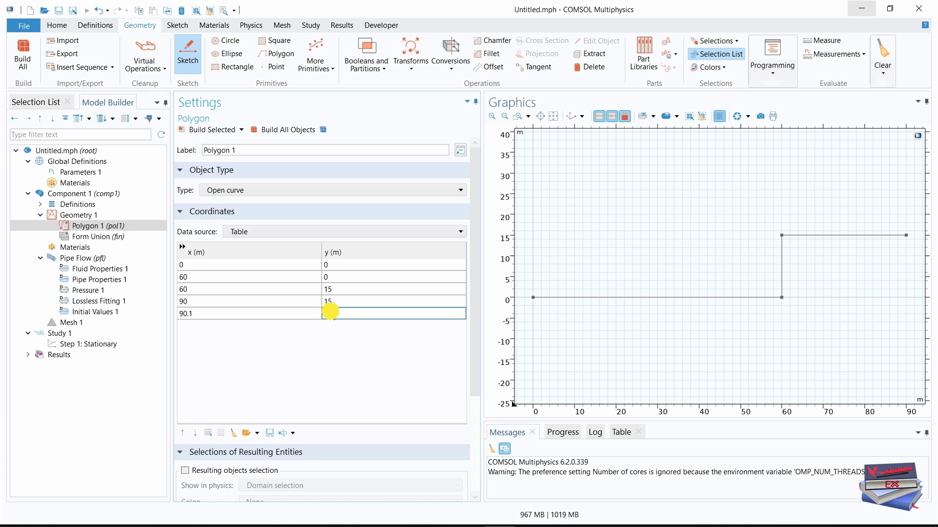
type("15")
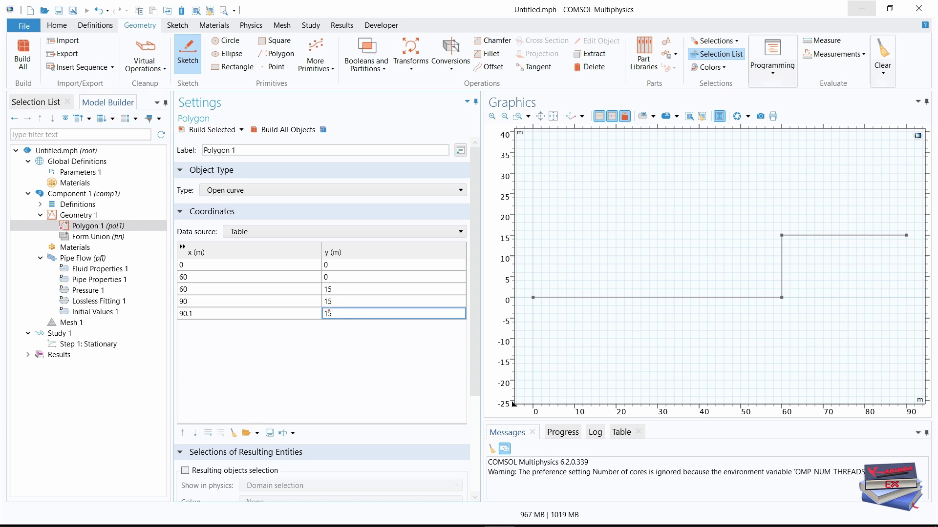
left_click(195, 130)
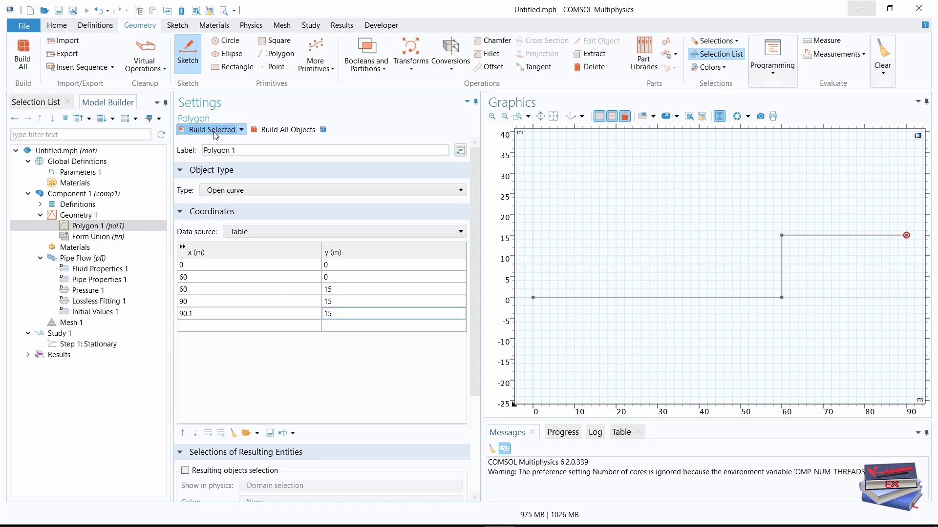
Step: Zoom in on the pipe's end near x = 90 m, then return to the full view
left_click(517, 116)
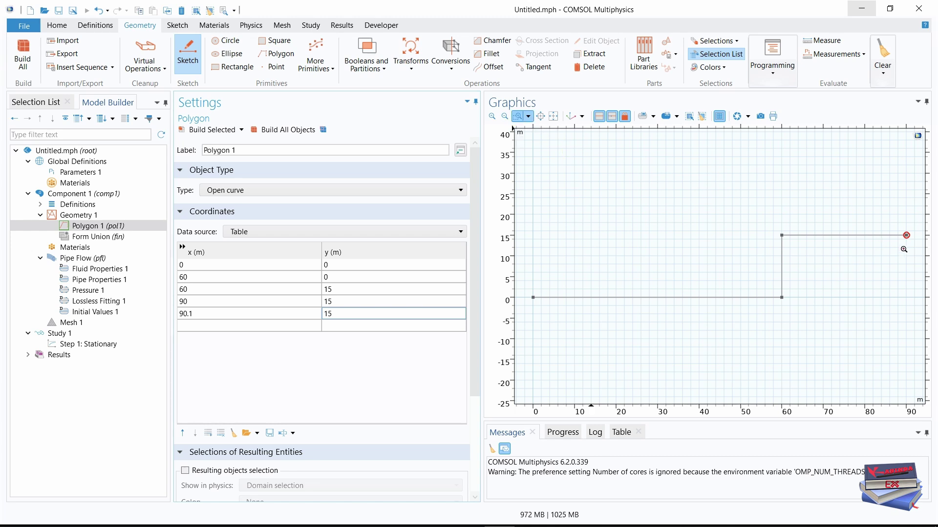
left_click_drag(921, 252, 885, 204)
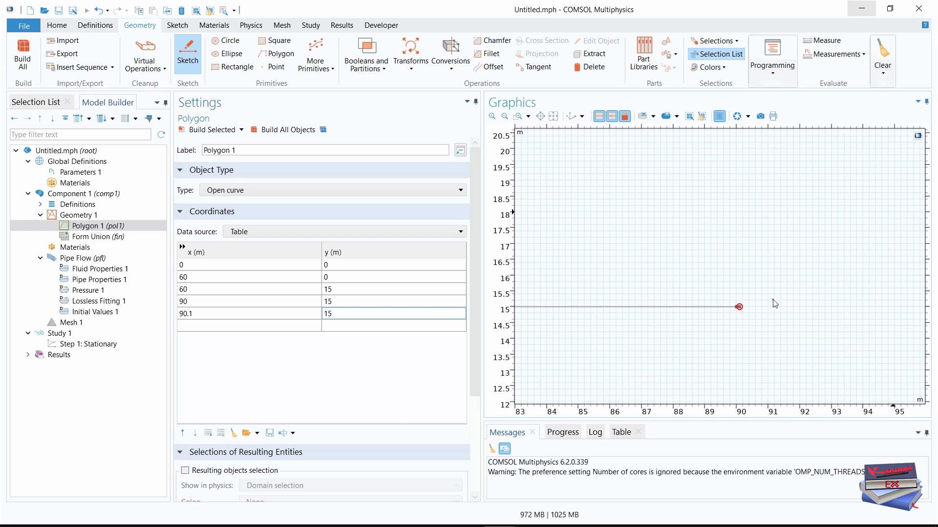
left_click(517, 116)
left_click_drag(706, 267, 756, 326)
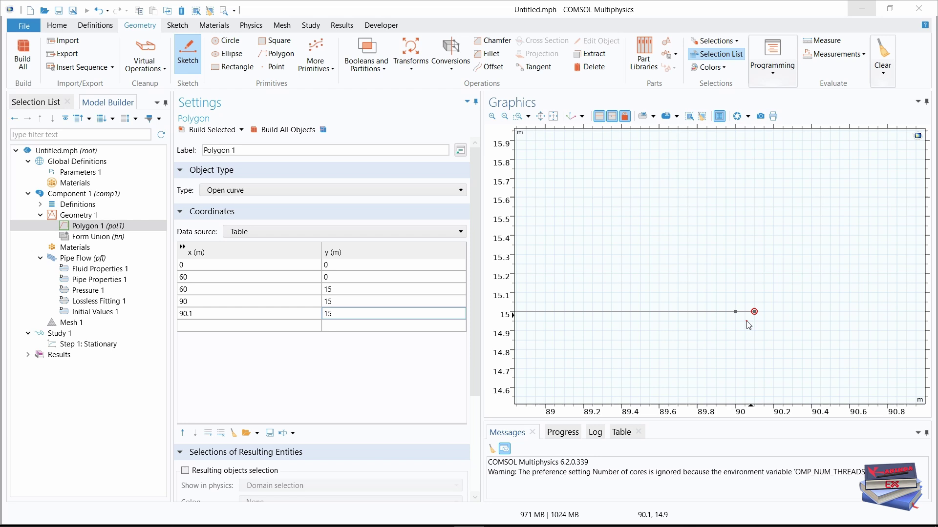
scroll(750, 319, "up", 5)
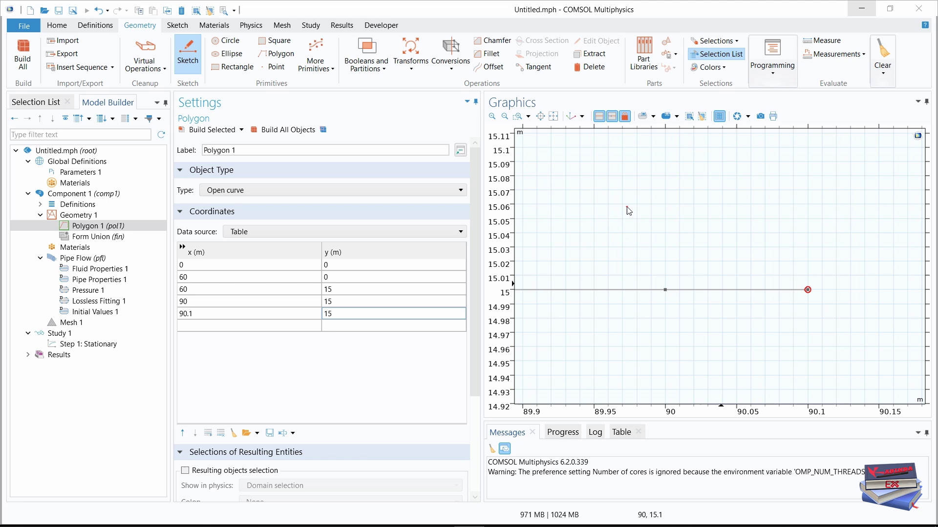
left_click(554, 117)
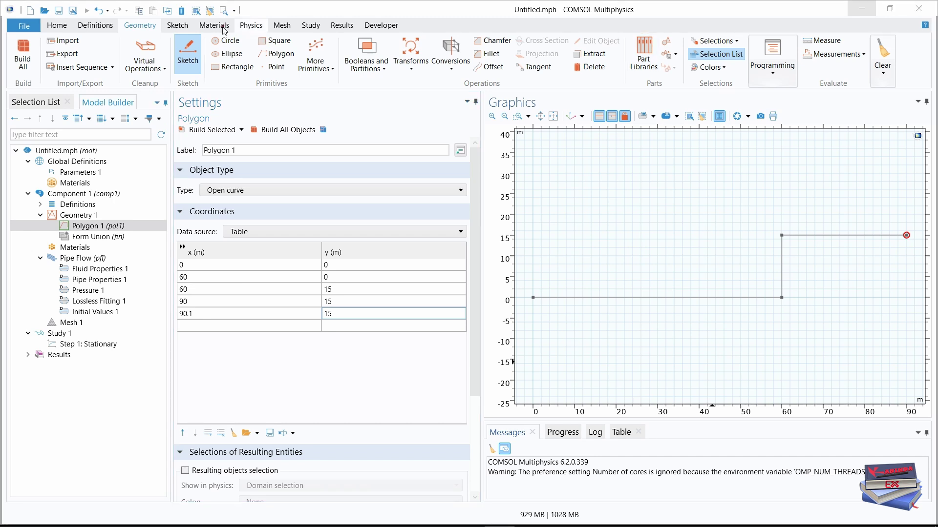
Step: Add the built-in Water, liquid material to the component and select Pipe Properties 1
left_click(60, 26)
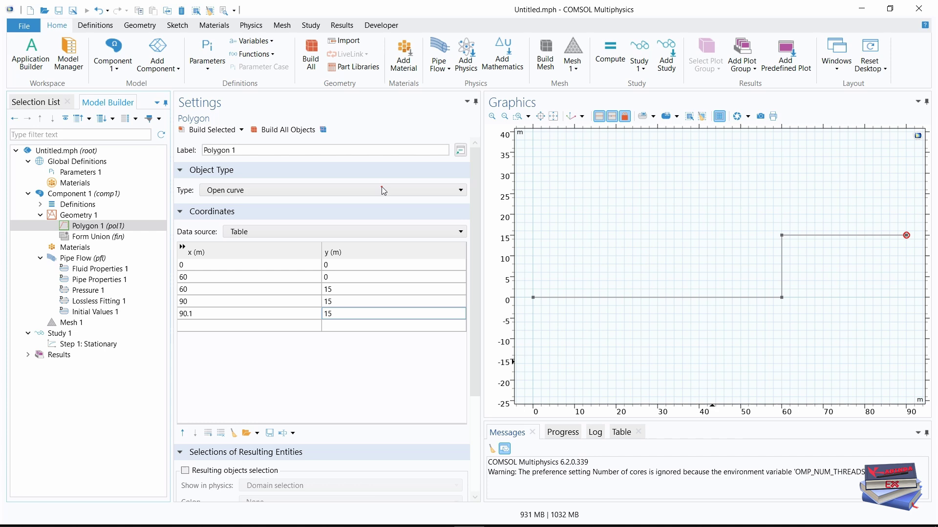
left_click(400, 56)
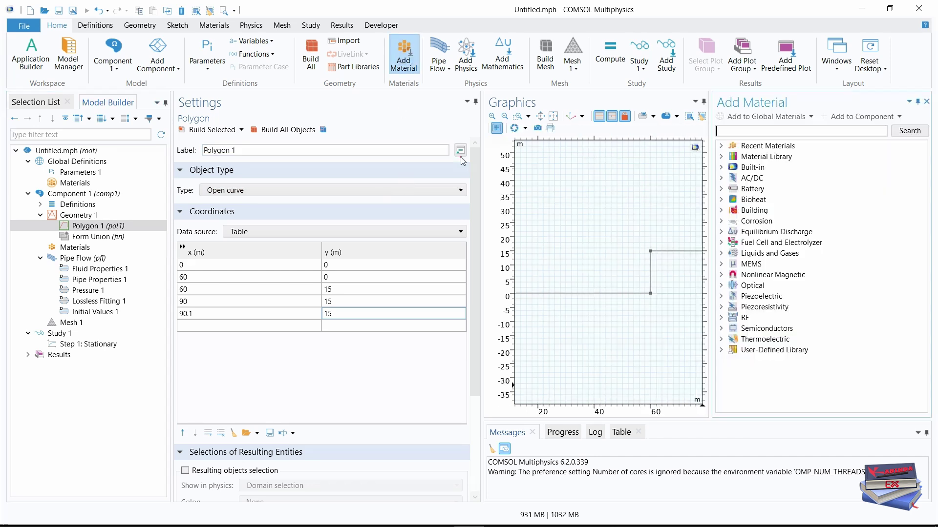
left_click(721, 167)
scroll(771, 305, "down", 6)
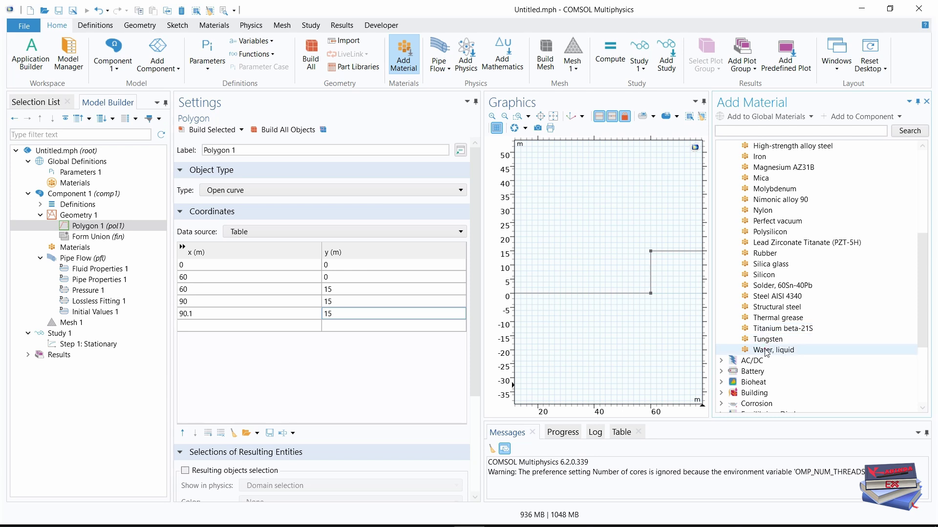
left_click(765, 351)
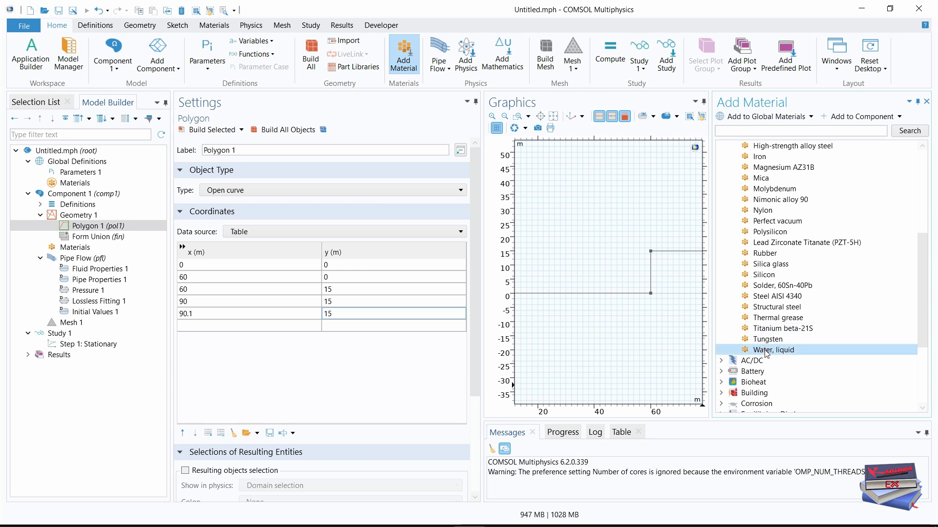
left_click(860, 121)
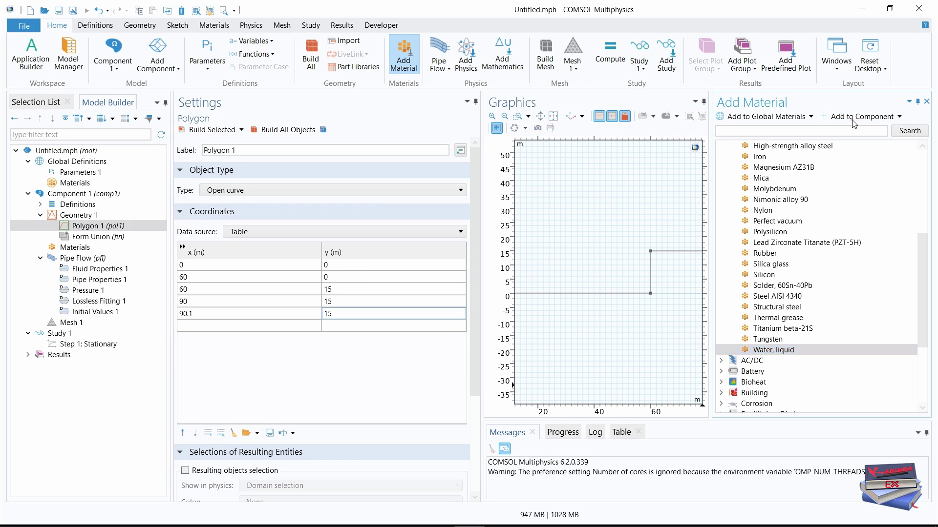
left_click(927, 102)
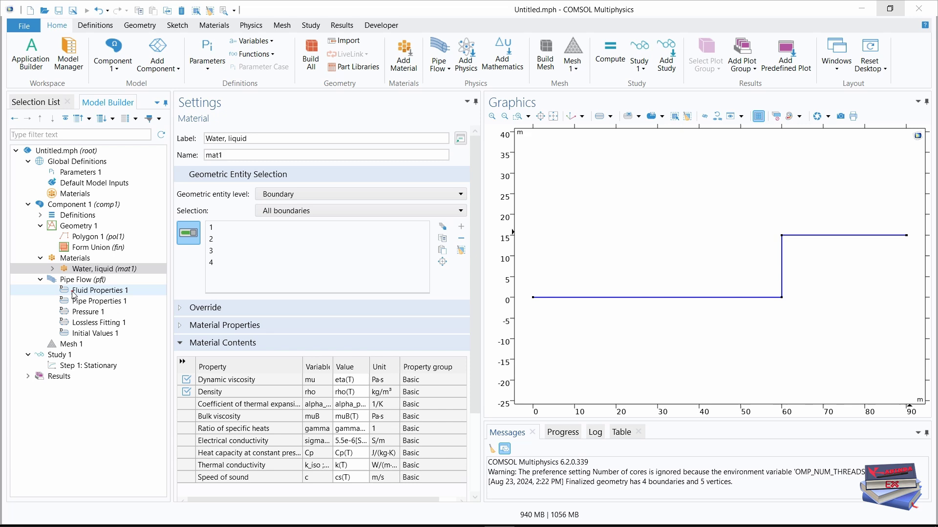
left_click(78, 304)
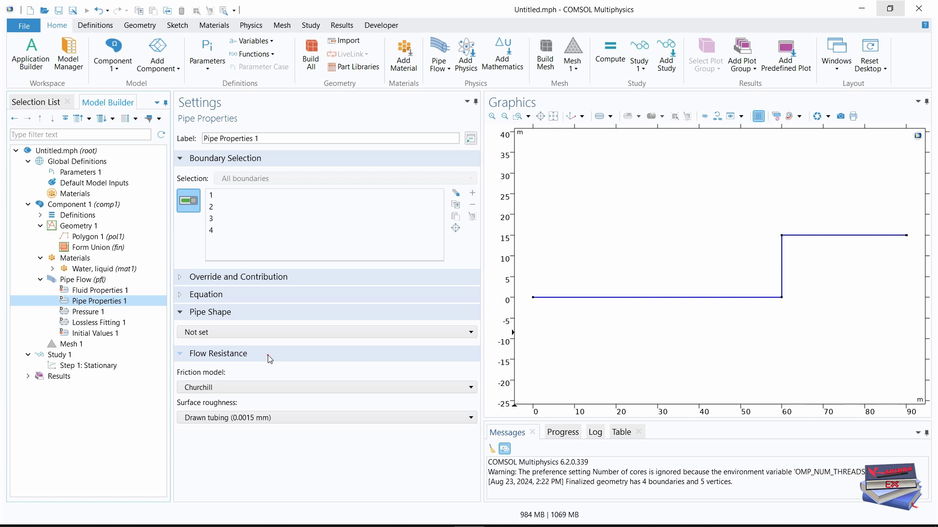
Step: Set a circular pipe, 15 cm inner diameter, Galvanized iron (0.15 mm) roughness, Churchill friction
left_click(180, 313)
left_click(181, 313)
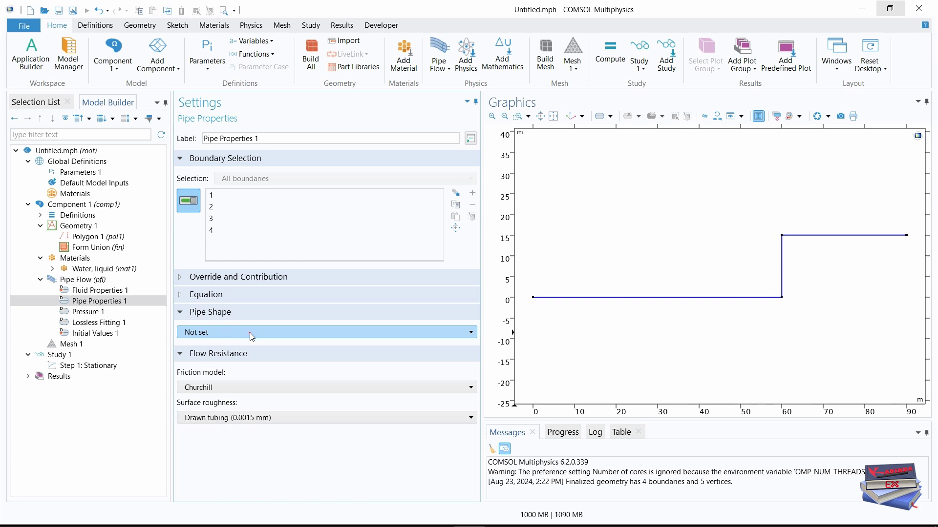
left_click(278, 334)
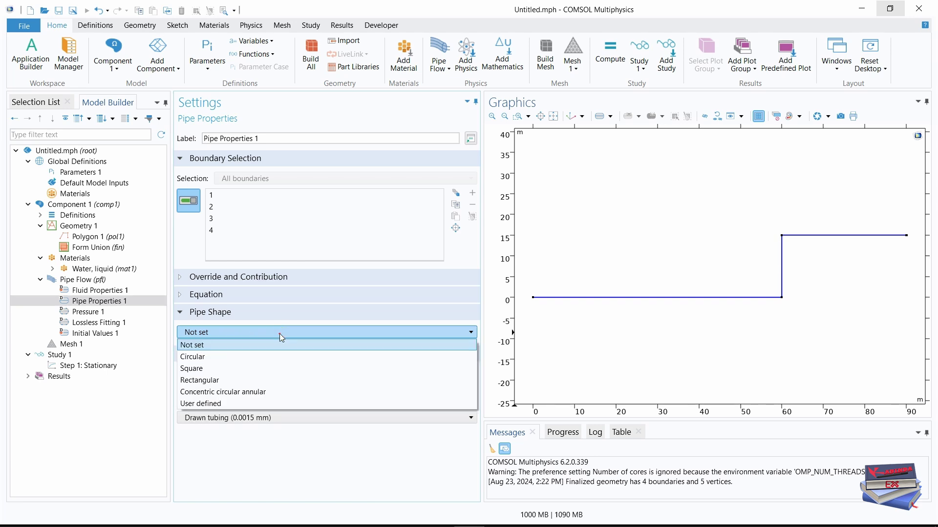
left_click(210, 357)
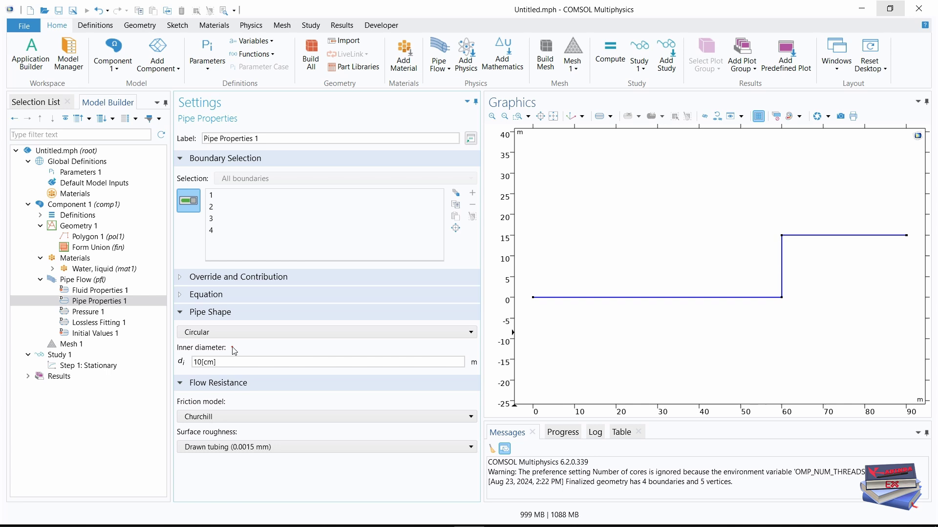
left_click(214, 361)
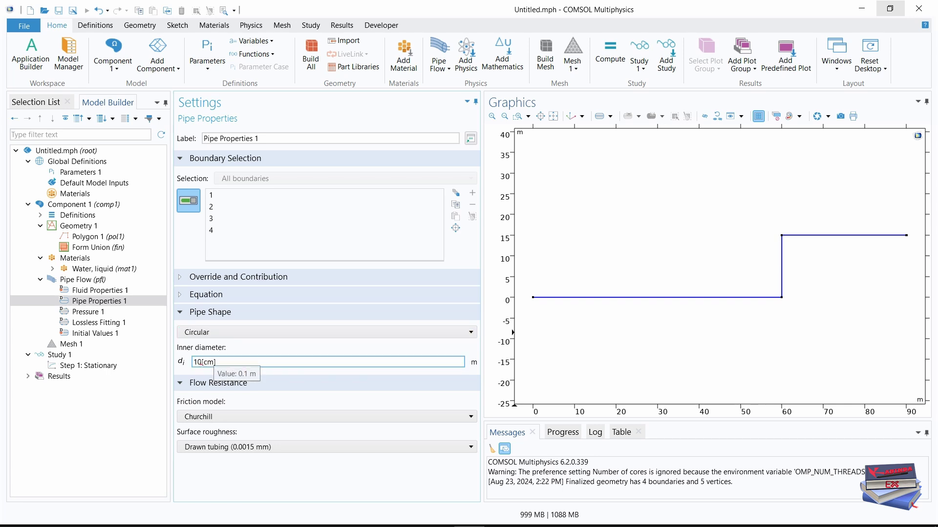
left_click_drag(205, 362, 190, 363)
type("15")
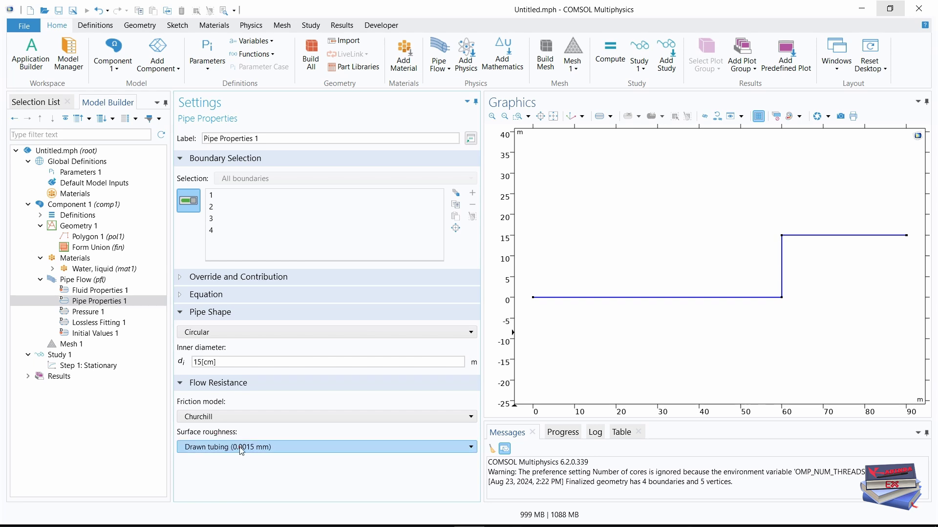
left_click(218, 446)
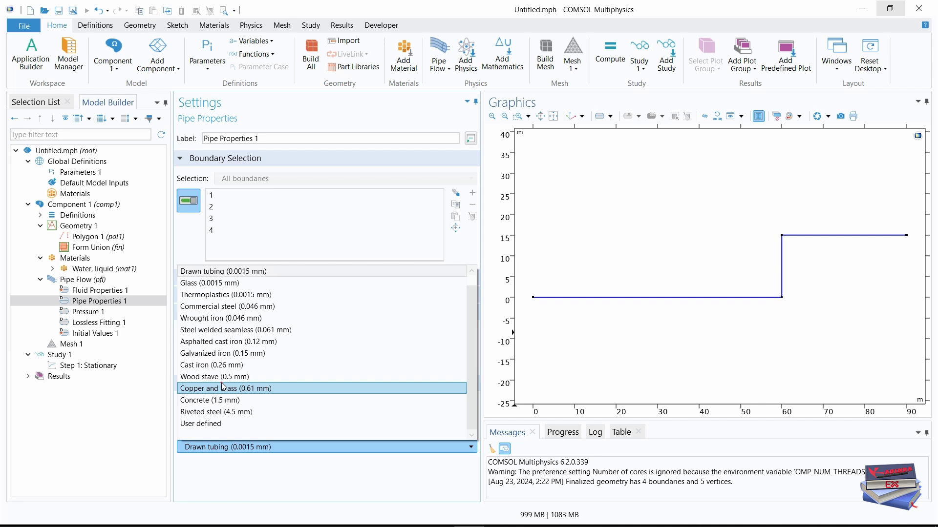
left_click(220, 357)
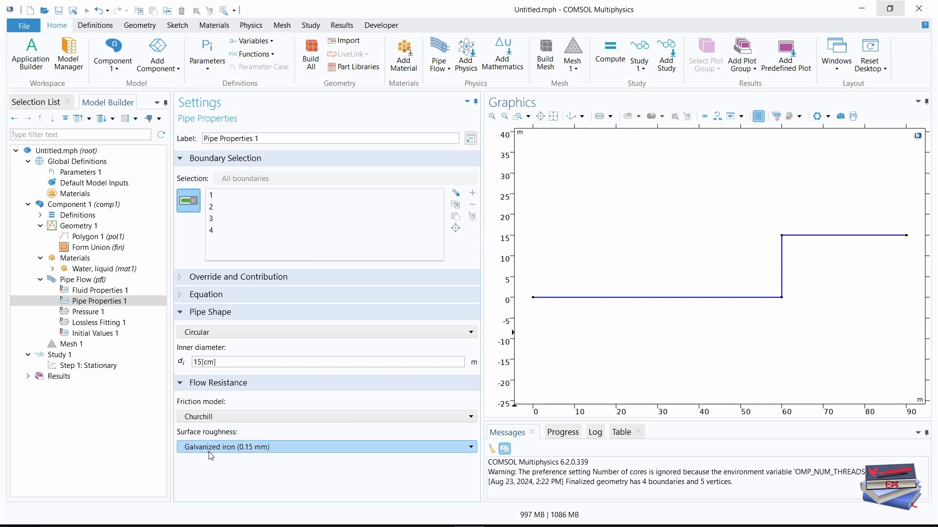
left_click(233, 418)
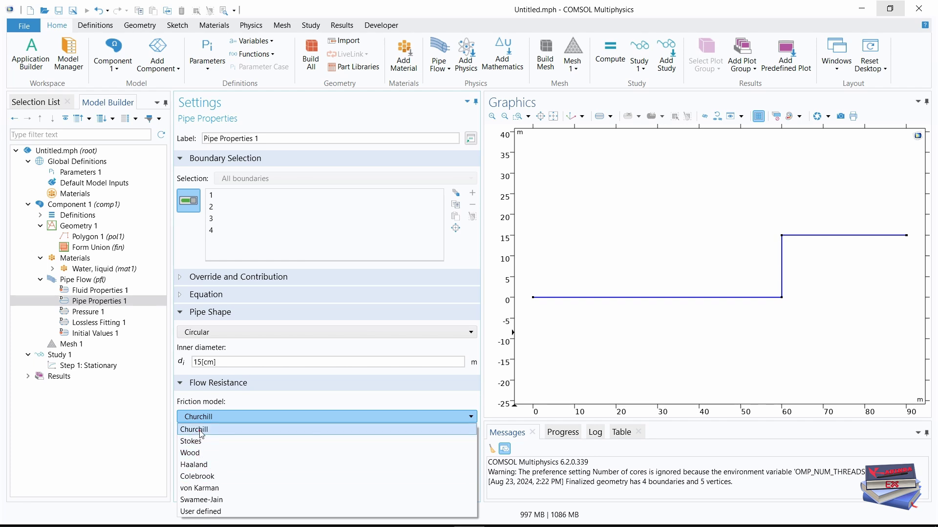
left_click(151, 438)
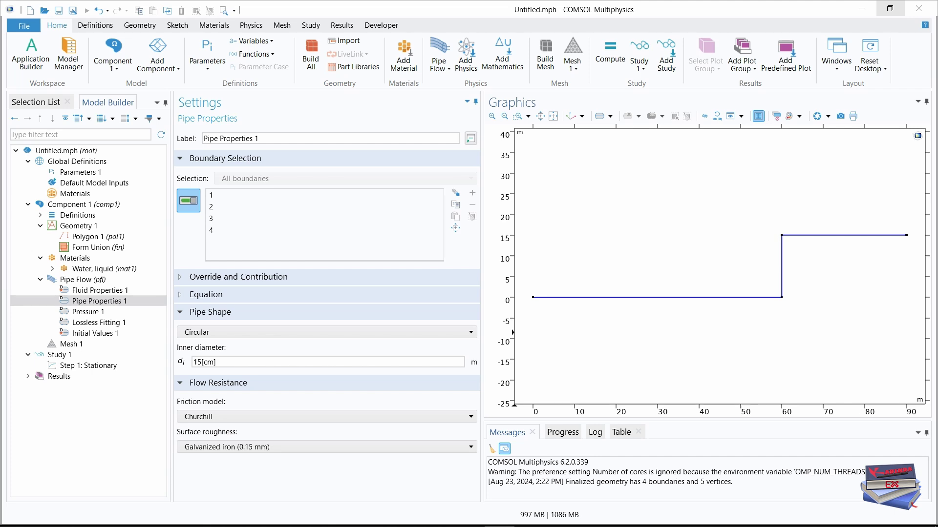
Step: Add Inlet 1 to the pipe flow and change its specification to Reservoir
left_click(249, 28)
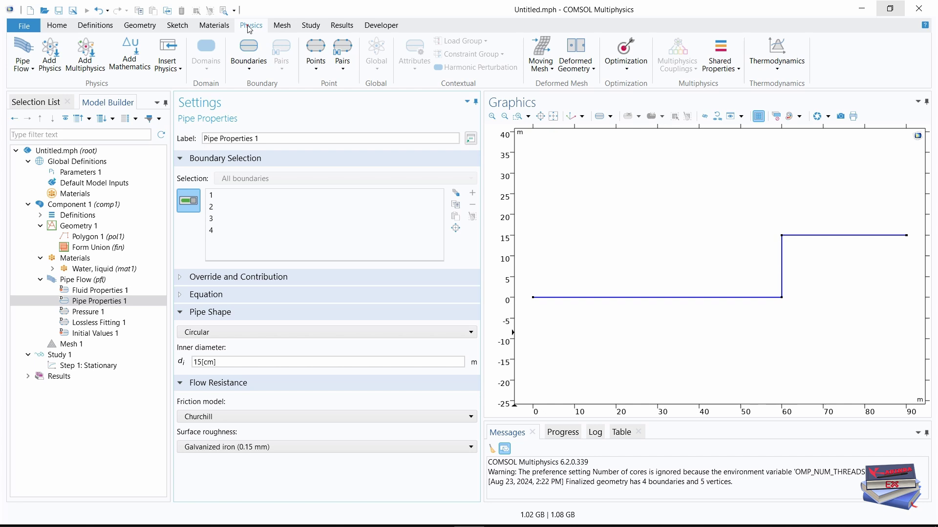
left_click(316, 70)
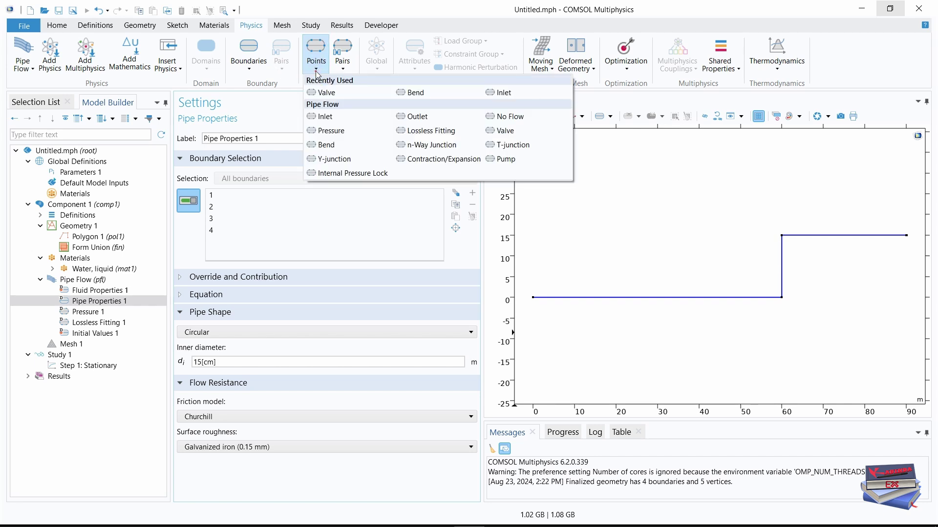
left_click(318, 116)
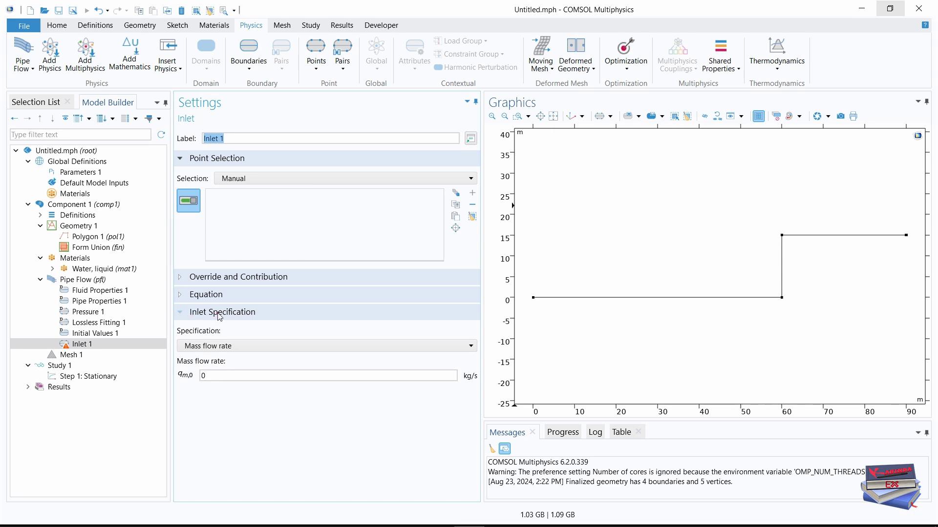
left_click(180, 314)
left_click(180, 315)
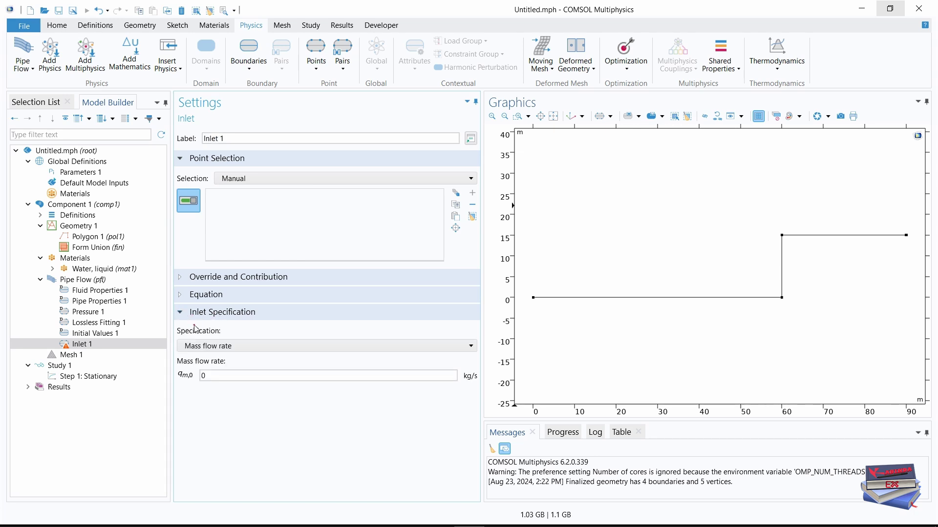
left_click(239, 346)
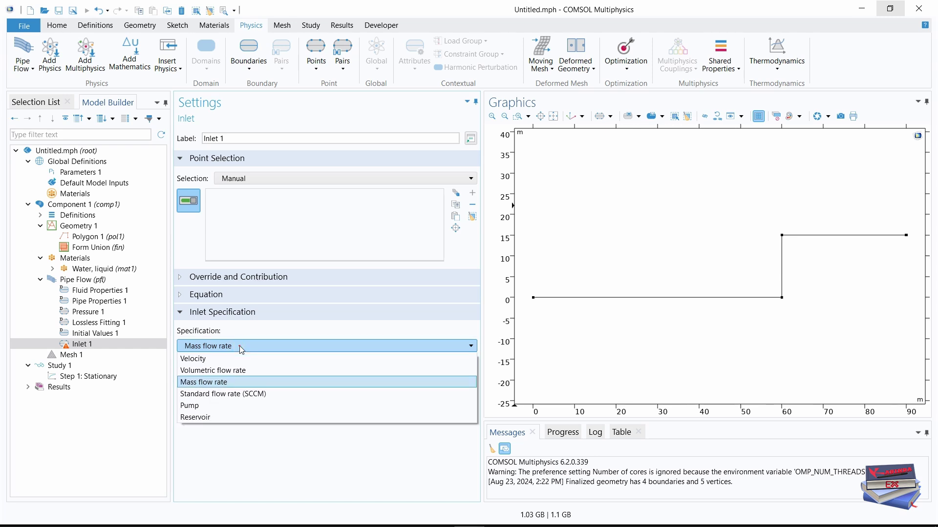
left_click(206, 418)
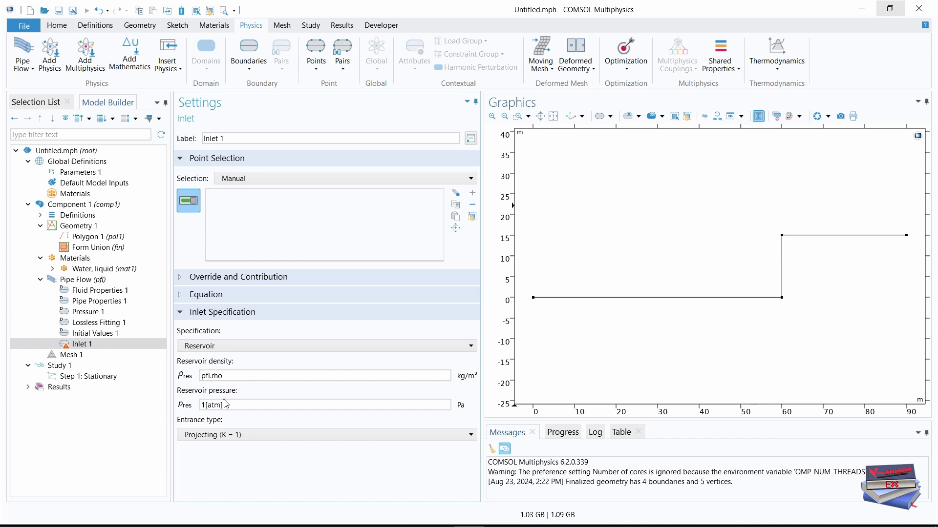
Step: Replace the reservoir pressure with 101325[Pa]+(25[m])*g_const*pfl.rho
double_click(210, 405)
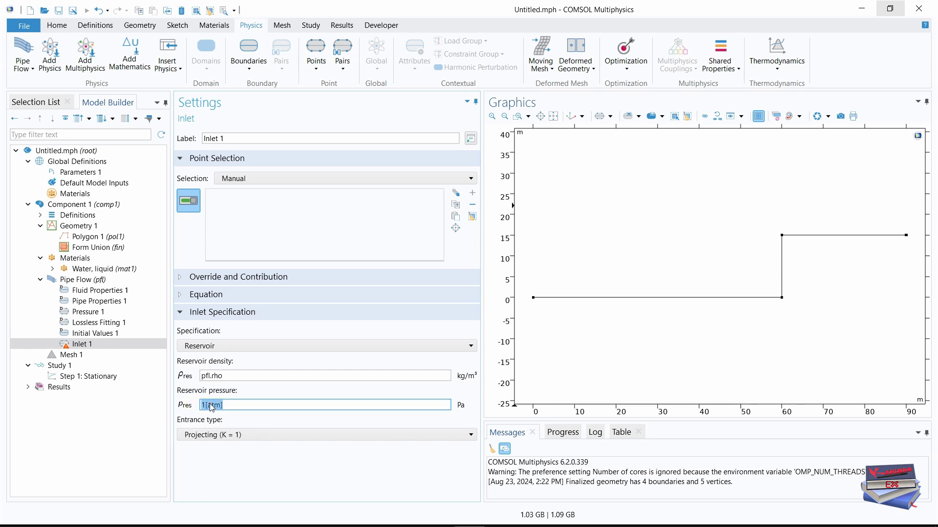
mouse_move(227, 405)
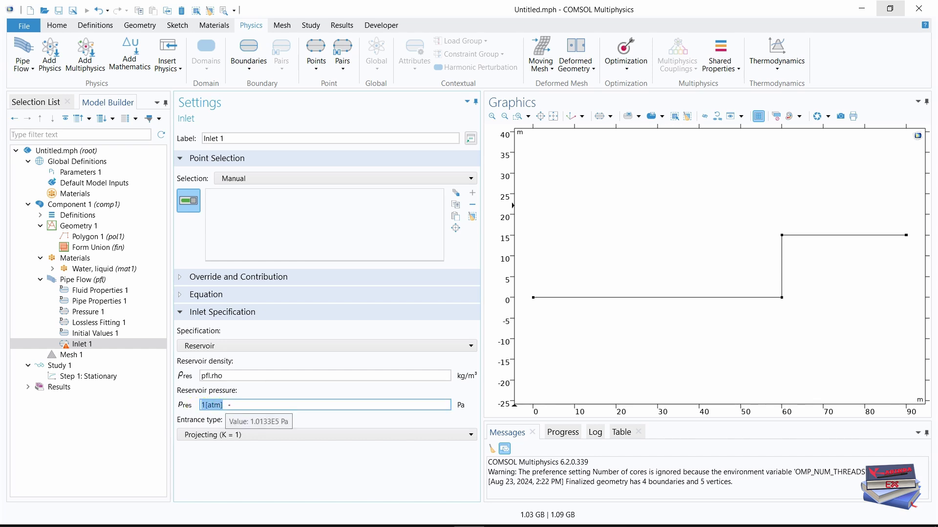
key("BackSpace")
type("101325[Pa]+(25[m])*g_const*pfl.rho")
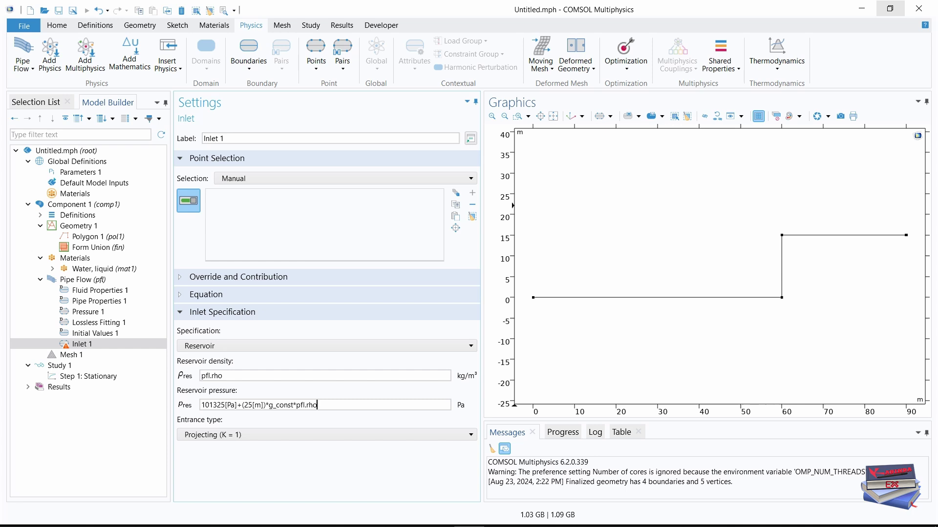
left_click_drag(325, 405, 234, 405)
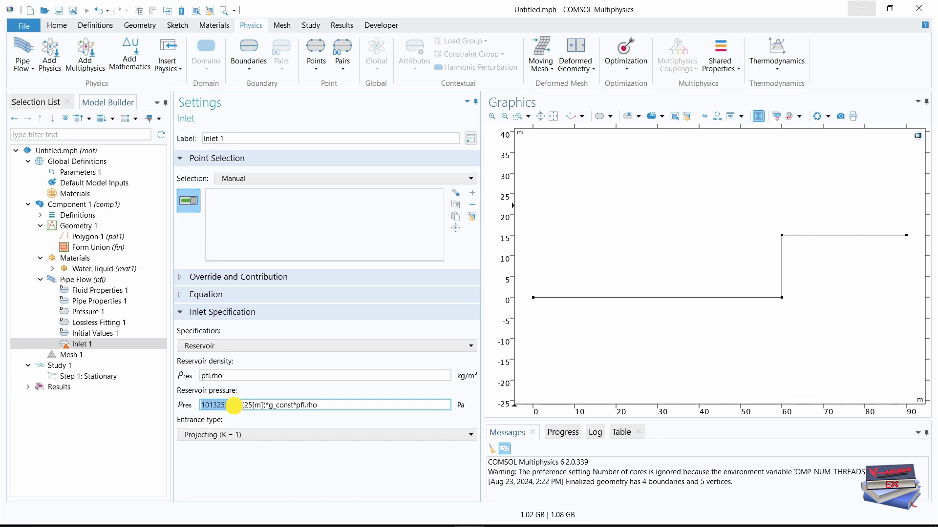
left_click_drag(234, 405, 262, 405)
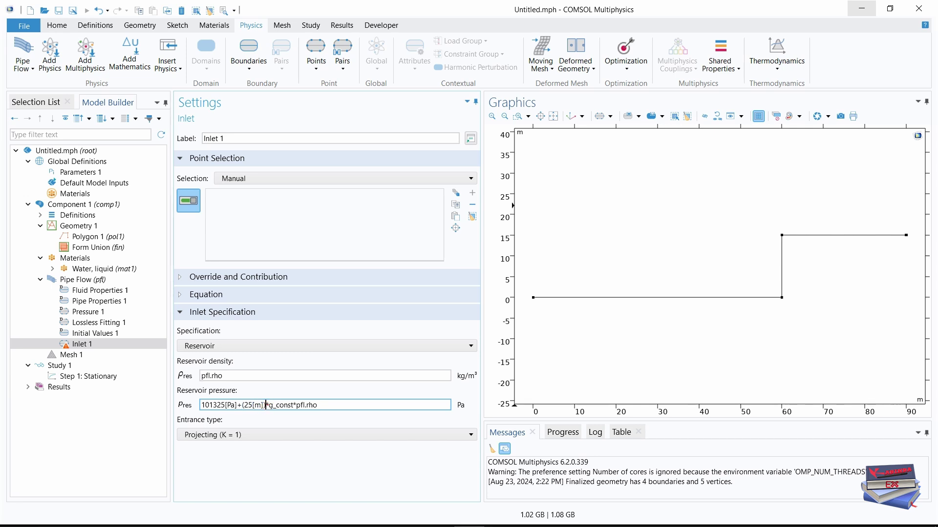
left_click_drag(270, 406, 290, 405)
left_click(296, 405)
left_click(296, 405)
left_click_drag(297, 405, 318, 405)
left_click(282, 486)
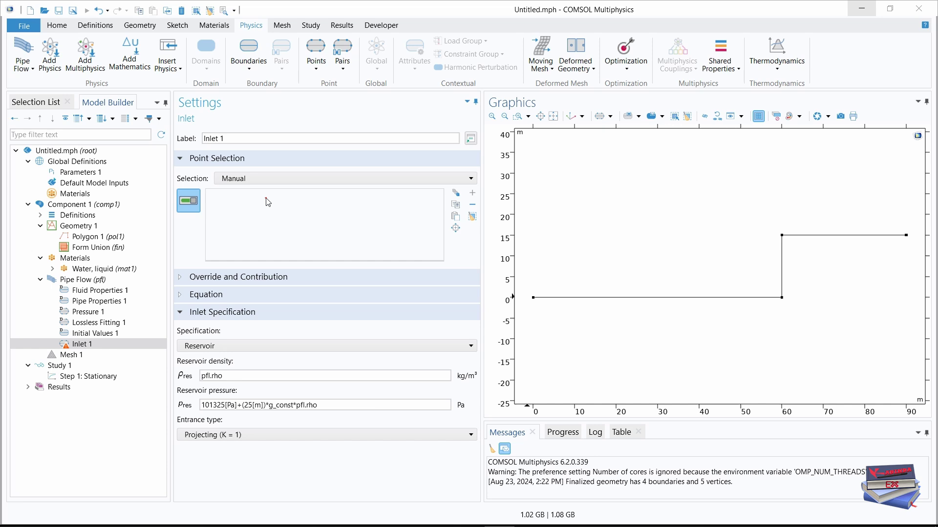
Step: Apply the inlet to the pipe's left end point with a Rounded (K = 0.05) entrance
left_click(534, 299)
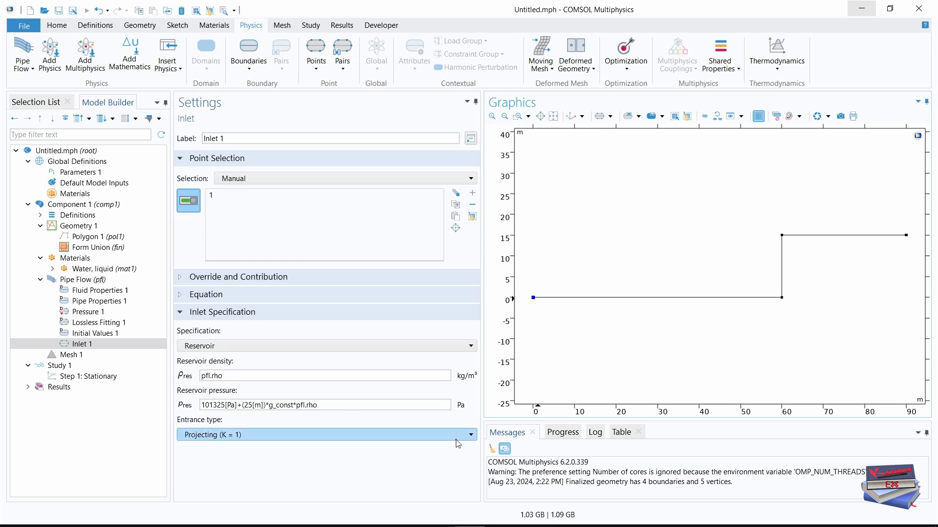
left_click(300, 434)
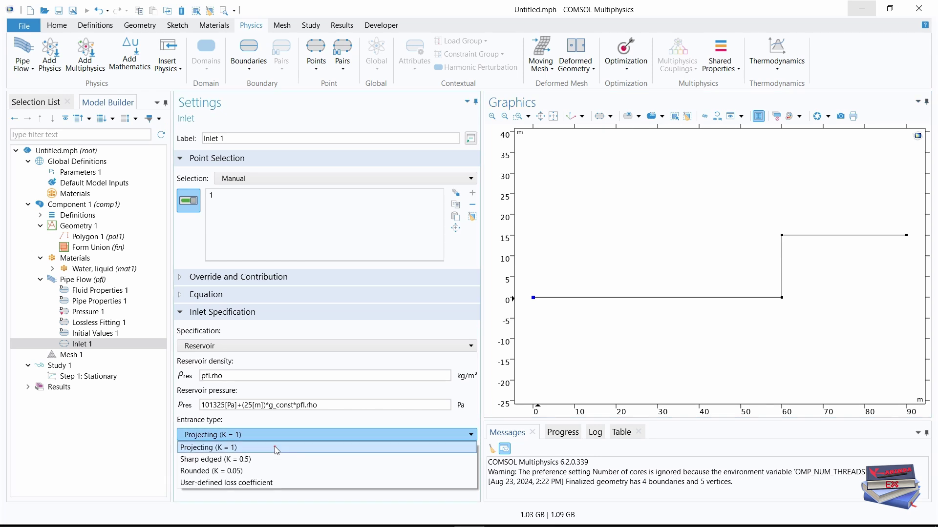
left_click(229, 472)
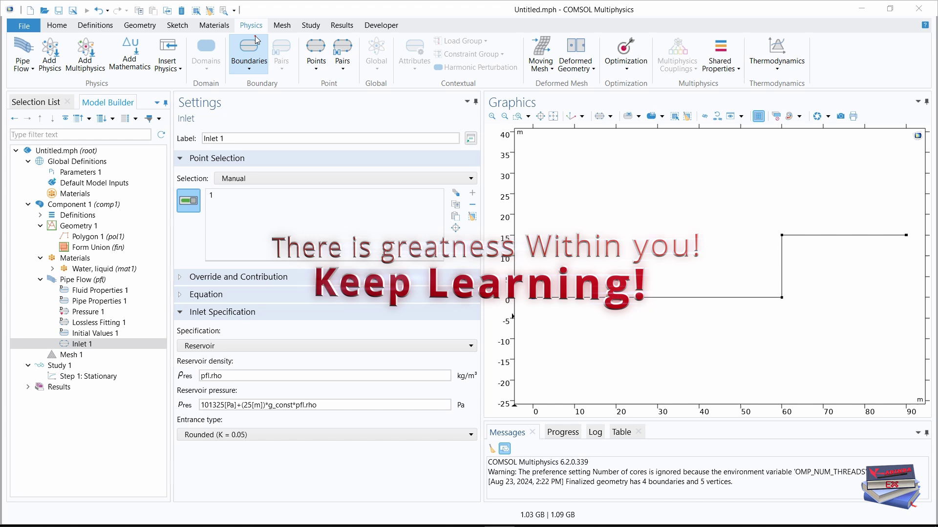
Step: Add Volume Force 1 with force (0, (-g_const)*pfl.rho) on pipe boundaries 1, 2 and 3
left_click(249, 70)
left_click(328, 83)
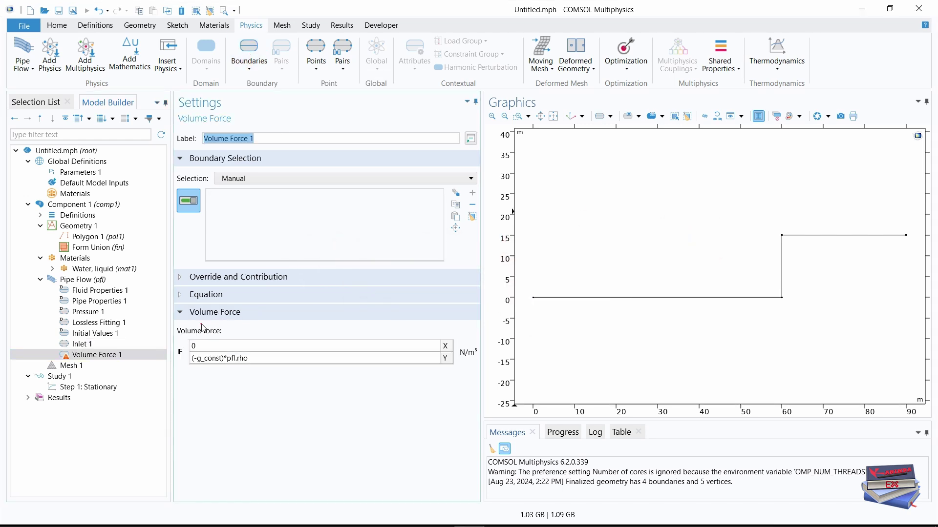
left_click(597, 298)
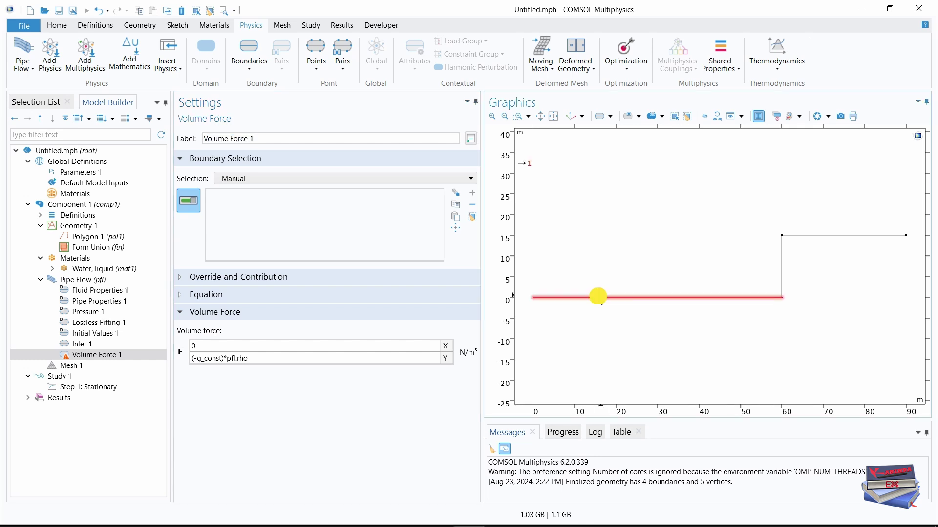
left_click(782, 262)
left_click(800, 236)
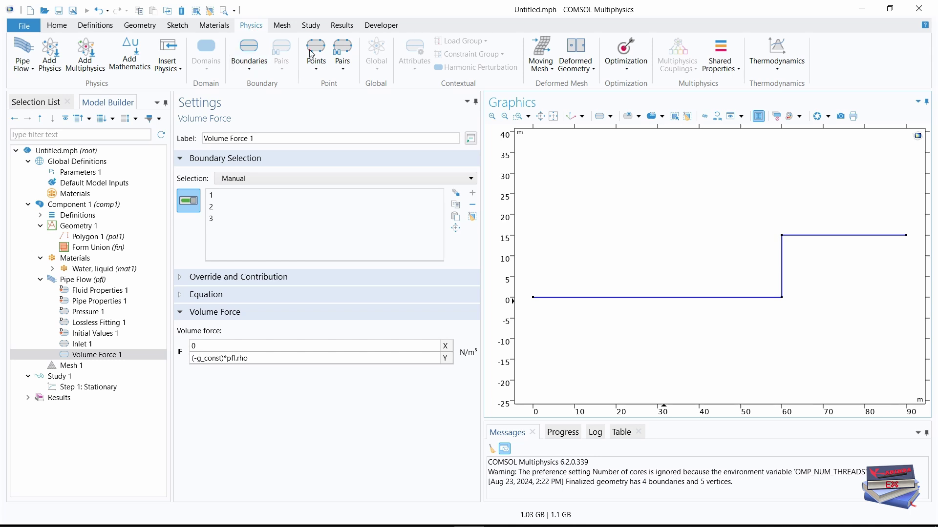
Step: Add Bend 1 as a 90-degree standard elbow at corner points 2 and 3
left_click(316, 70)
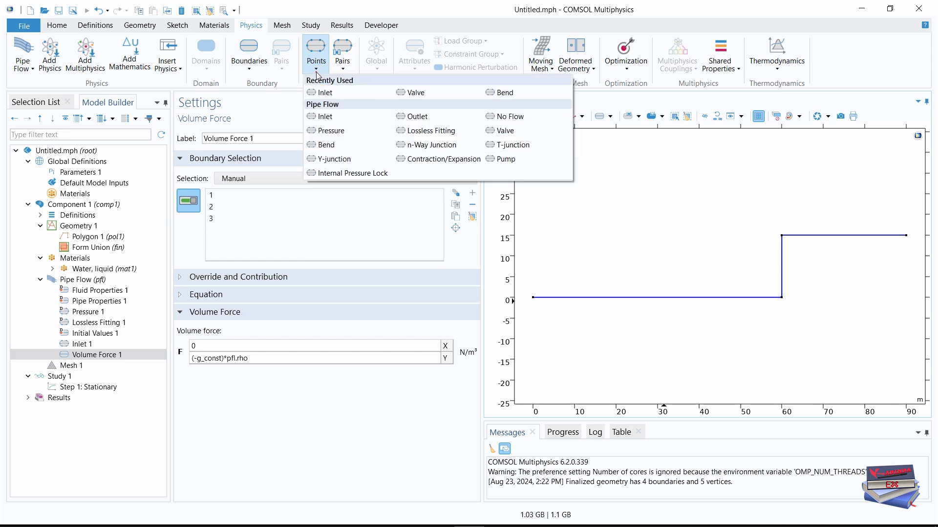
left_click(322, 145)
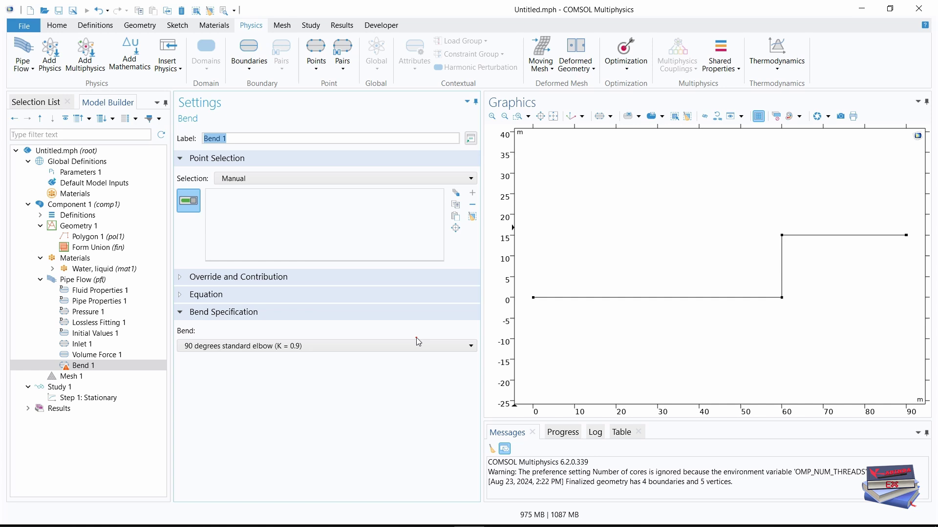
left_click(781, 297)
left_click(782, 237)
left_click(316, 69)
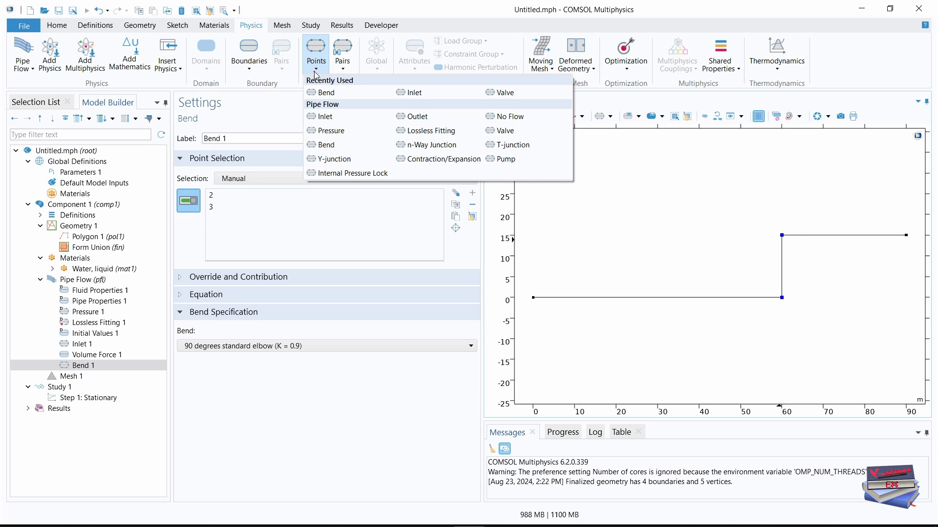
Step: Add a Valve feature on point 4 at x = 90 m near the pipe outlet
left_click(506, 130)
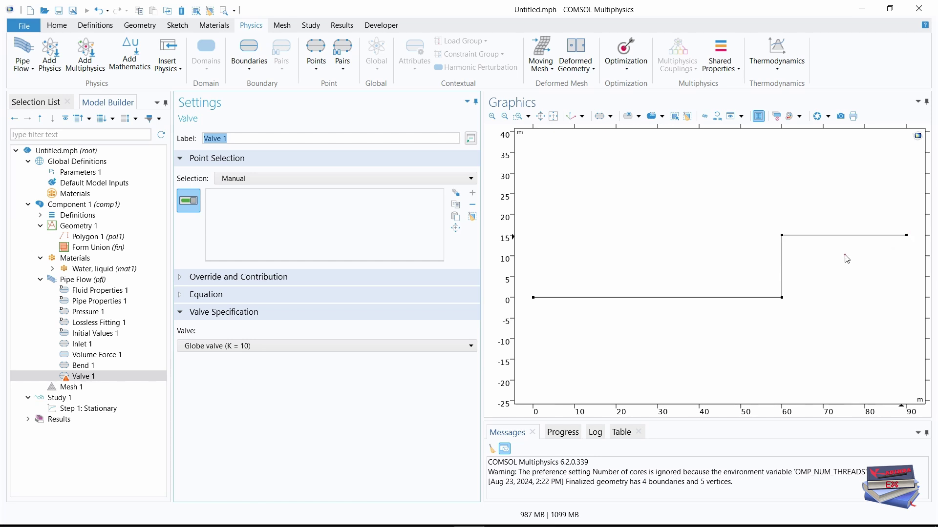
left_click(517, 116)
left_click_drag(897, 247, 887, 202)
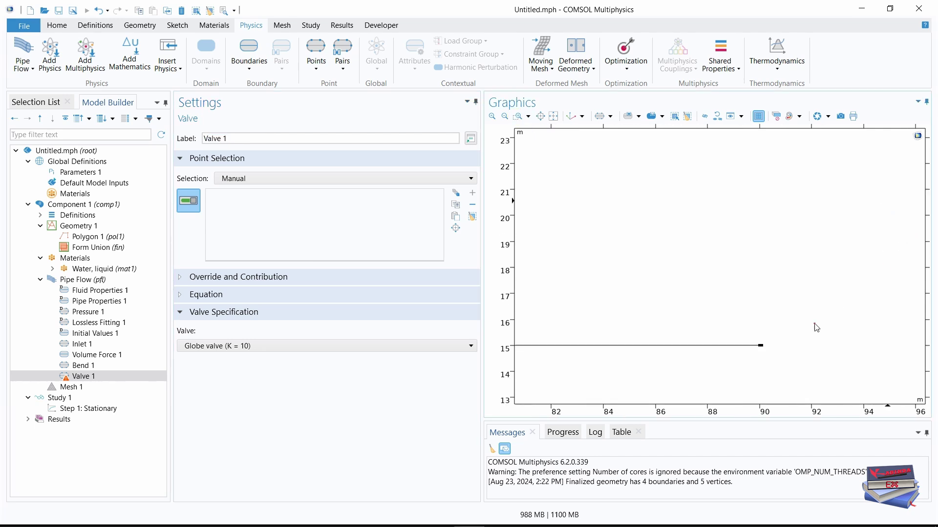
left_click_drag(782, 353, 746, 336)
left_click_drag(683, 314, 734, 310)
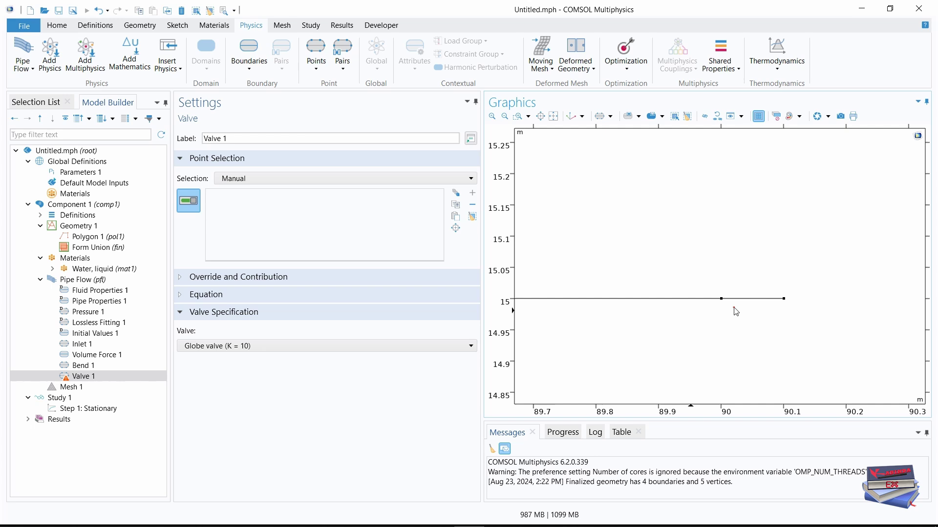
left_click(690, 298)
Step: Confirm the valve's point selection and set the valve type to Ball valve (K = 4.5)
left_click(36, 102)
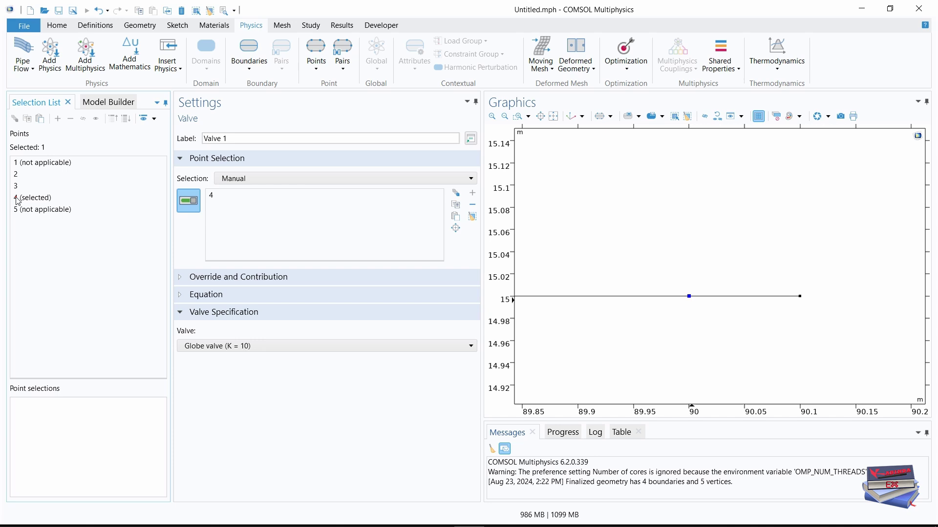
left_click(109, 102)
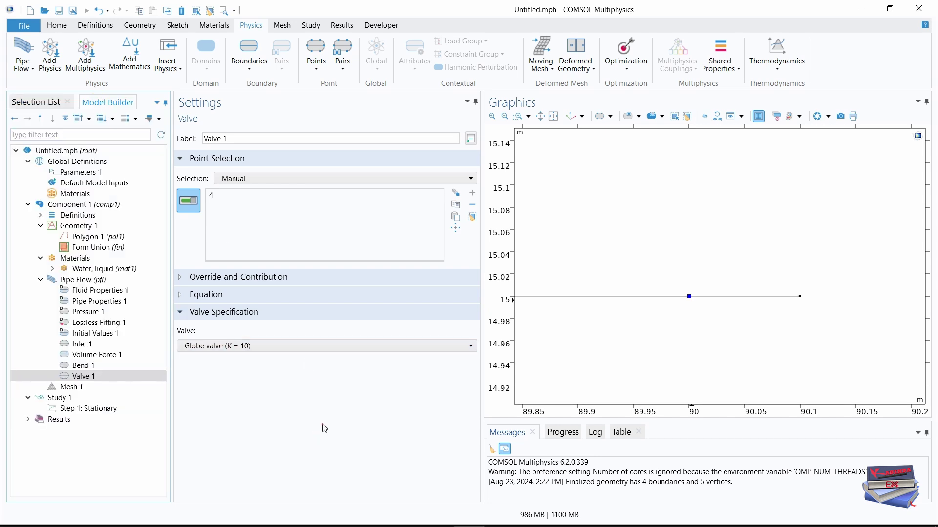
left_click(553, 117)
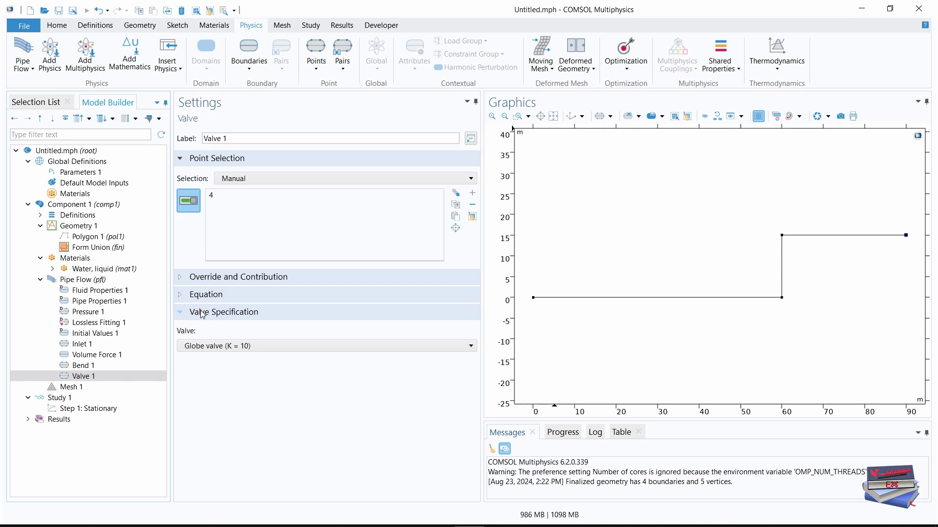
left_click(289, 347)
left_click(205, 395)
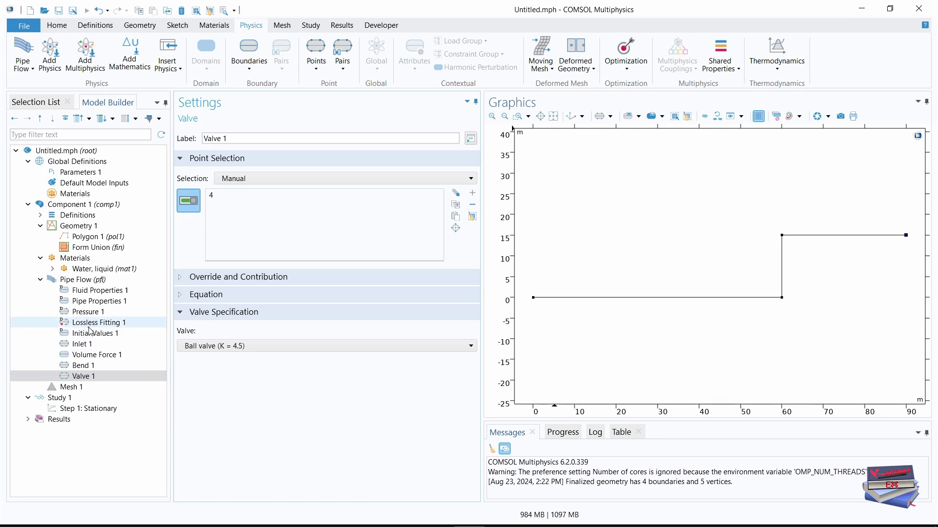
Step: Enable physics symbols for the Pipe Flow interface, with all symbols shown
left_click(79, 280)
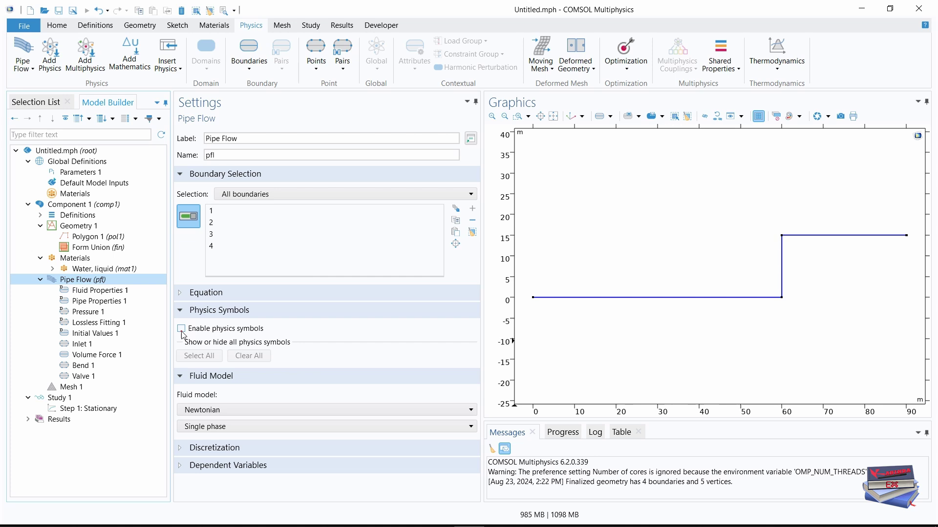
left_click(180, 313)
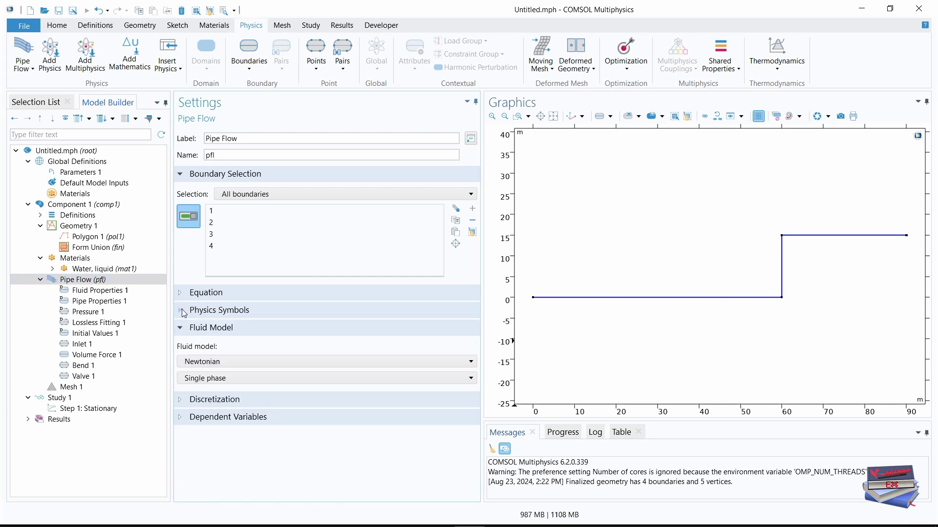
left_click(179, 314)
left_click(181, 329)
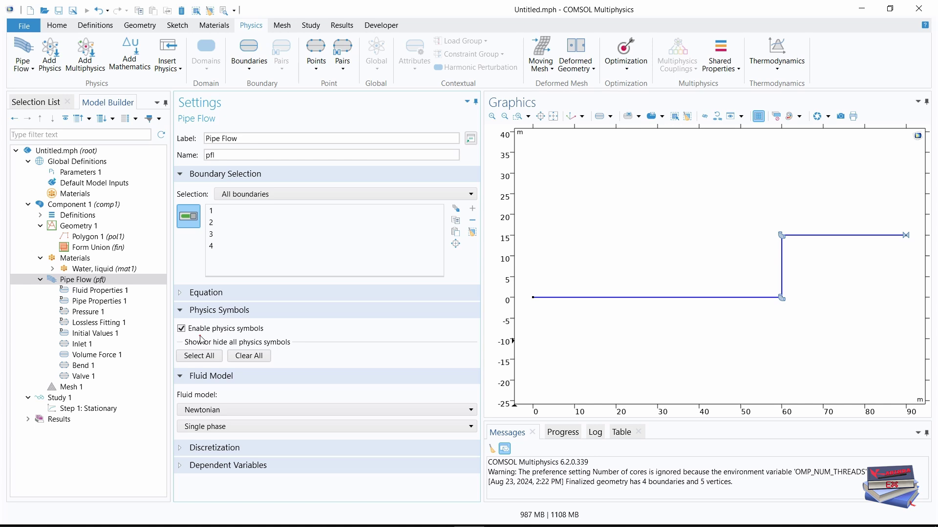
left_click(241, 359)
left_click(206, 360)
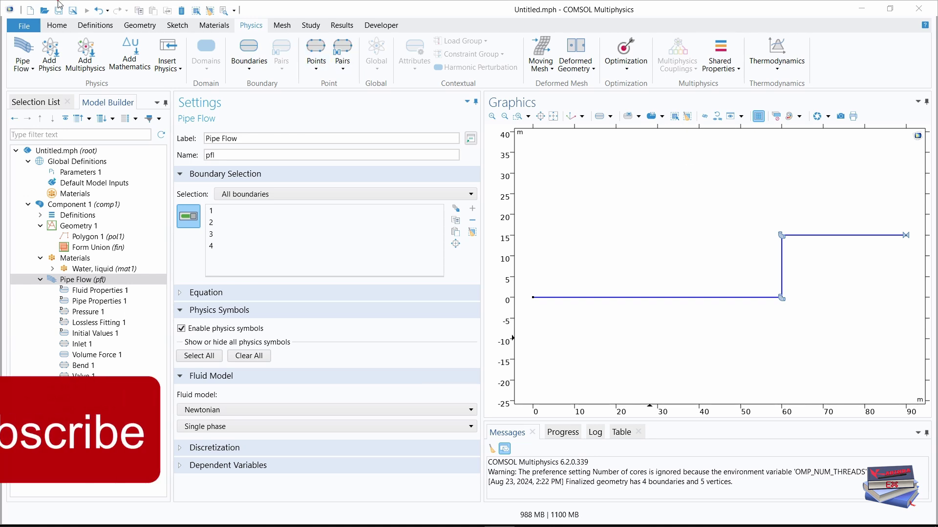
Step: Generate the default solver, set Stationary Solver 1's relative tolerance to 1e-6, and compute
left_click(310, 25)
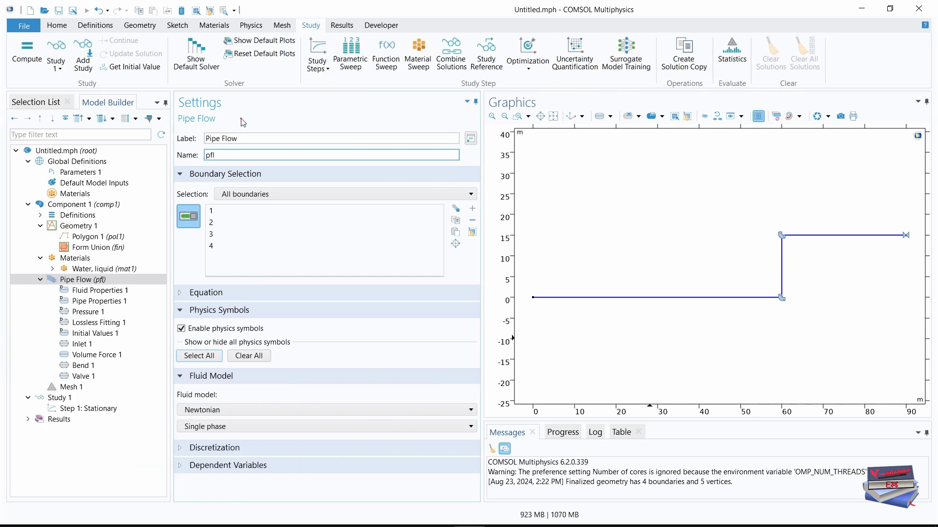
left_click(192, 60)
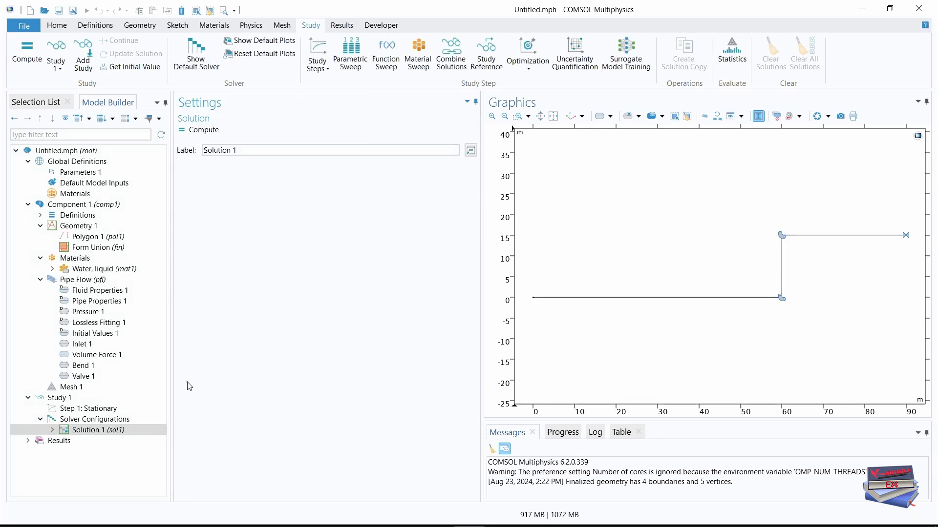
left_click(55, 433)
left_click(53, 431)
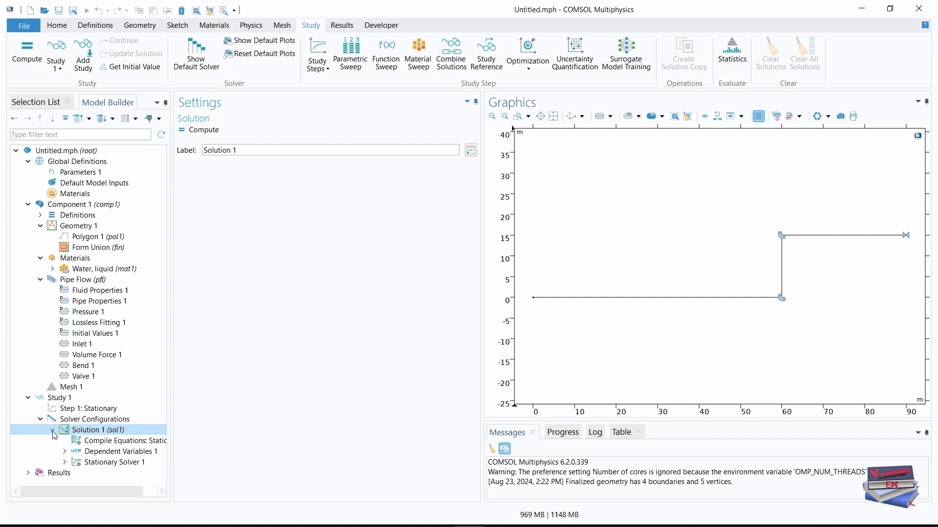
left_click(113, 462)
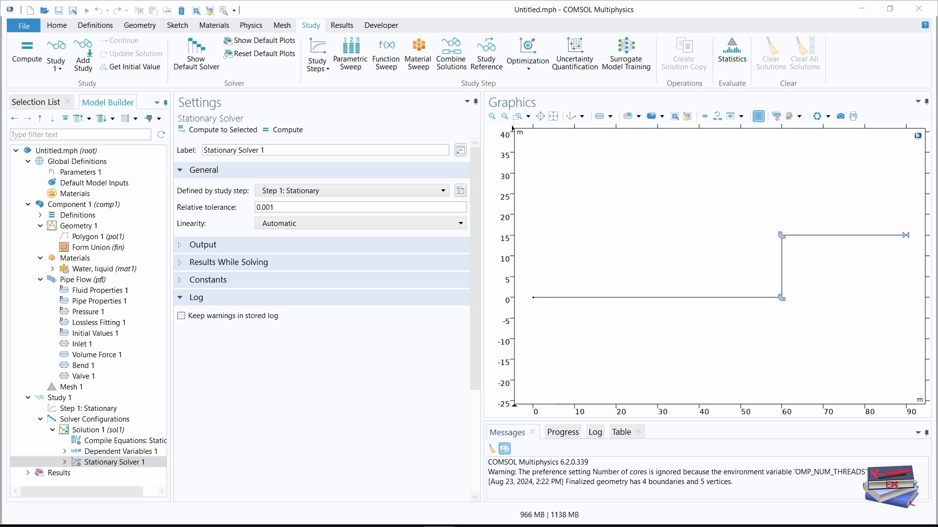
left_click(272, 207)
left_click_drag(272, 207, 247, 208)
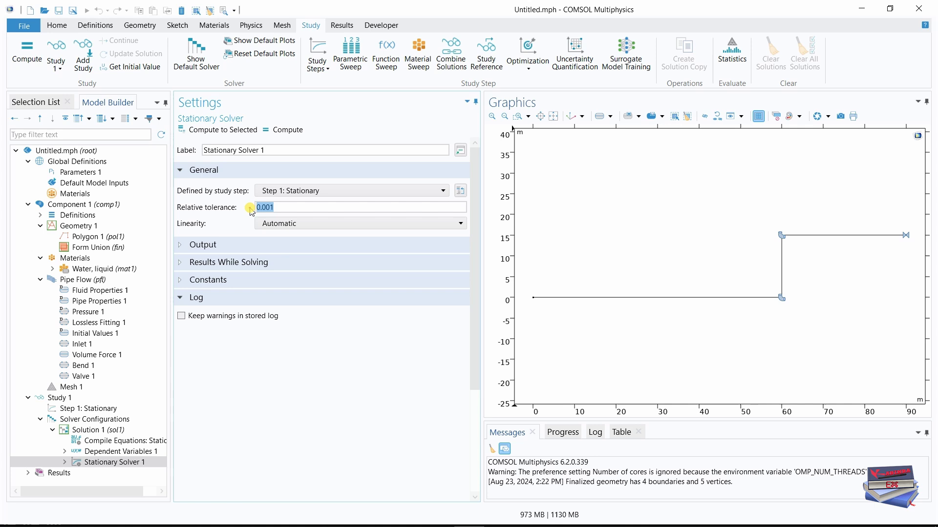
type("1e-6")
left_click(272, 131)
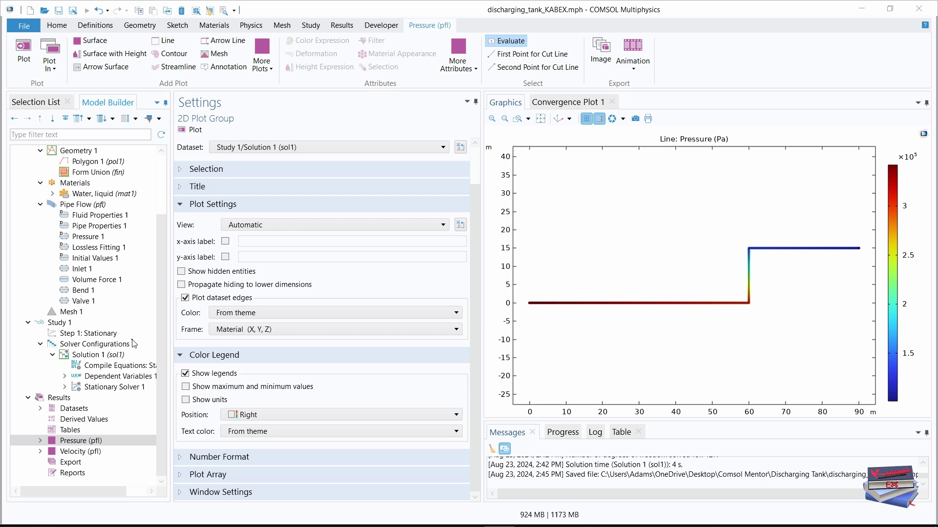
left_click(61, 445)
left_click(41, 452)
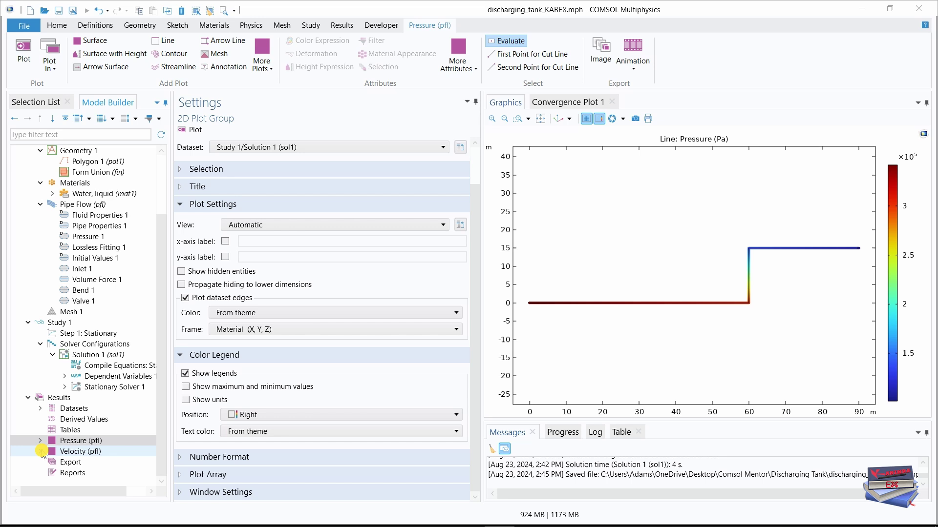
left_click_drag(163, 318, 163, 356)
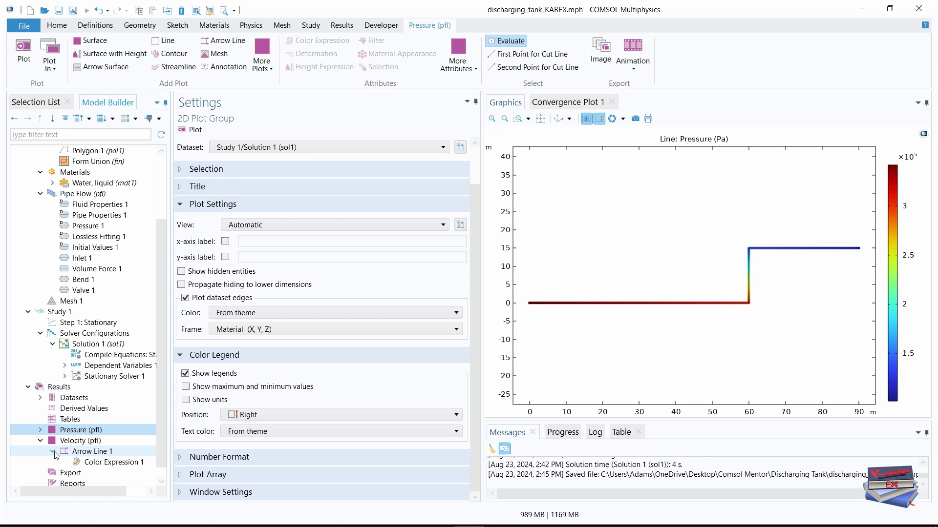
left_click(52, 452)
left_click(103, 463)
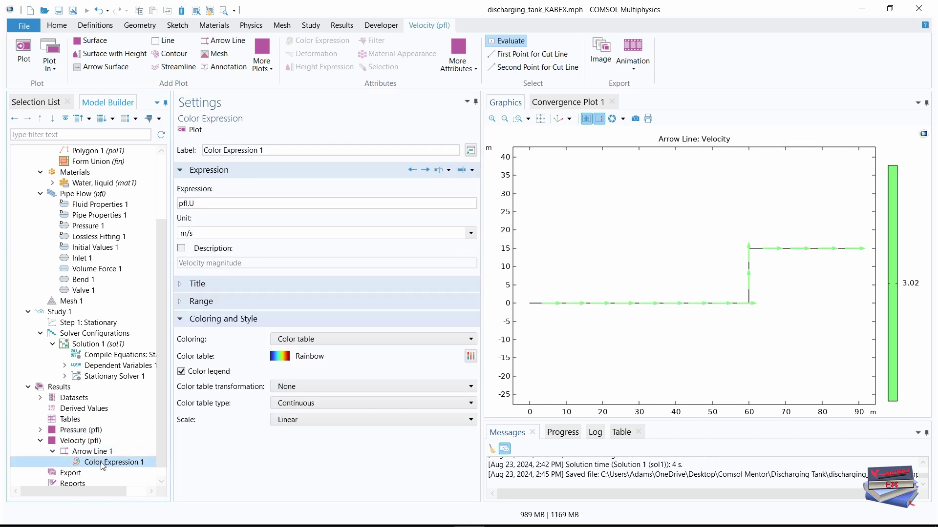
Step: Set Color Expression 1 to the Reynolds number pfl.Re
left_click(462, 170)
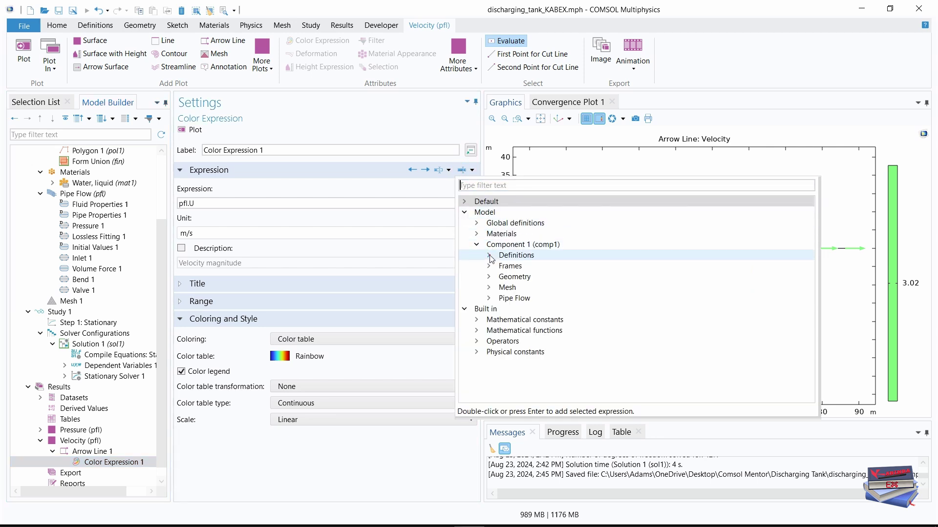
left_click(489, 298)
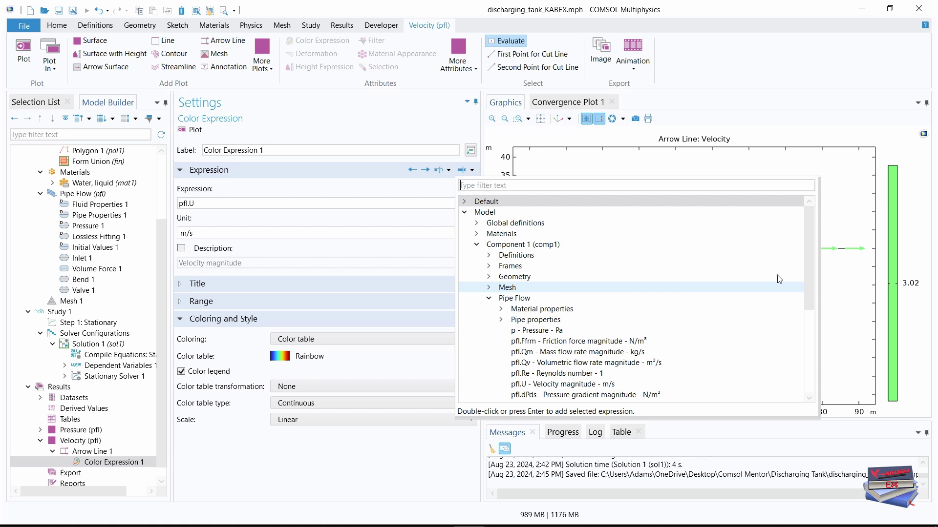
left_click_drag(806, 248, 808, 282)
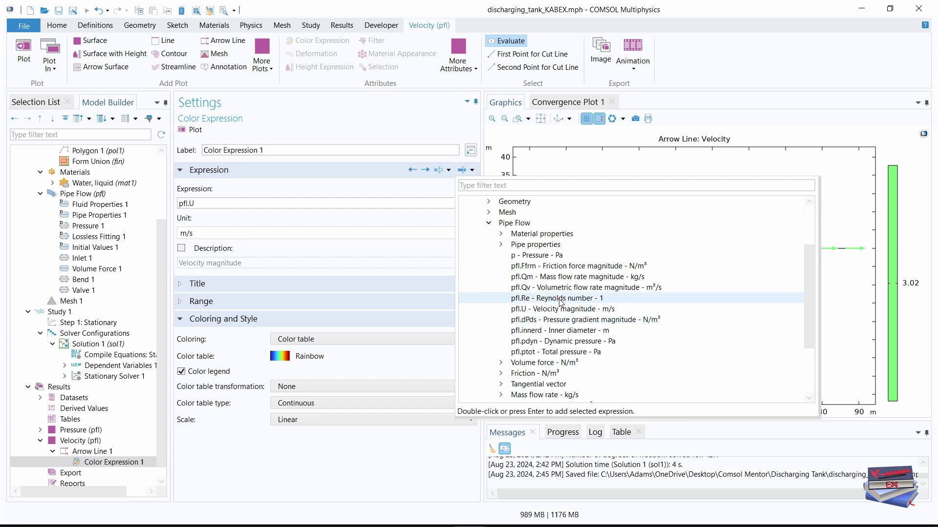
left_click(560, 301)
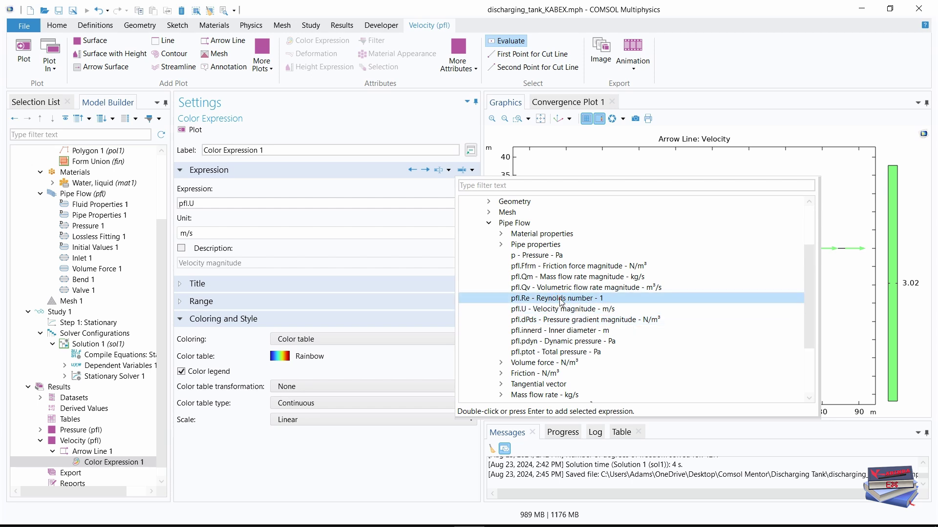
double_click(561, 298)
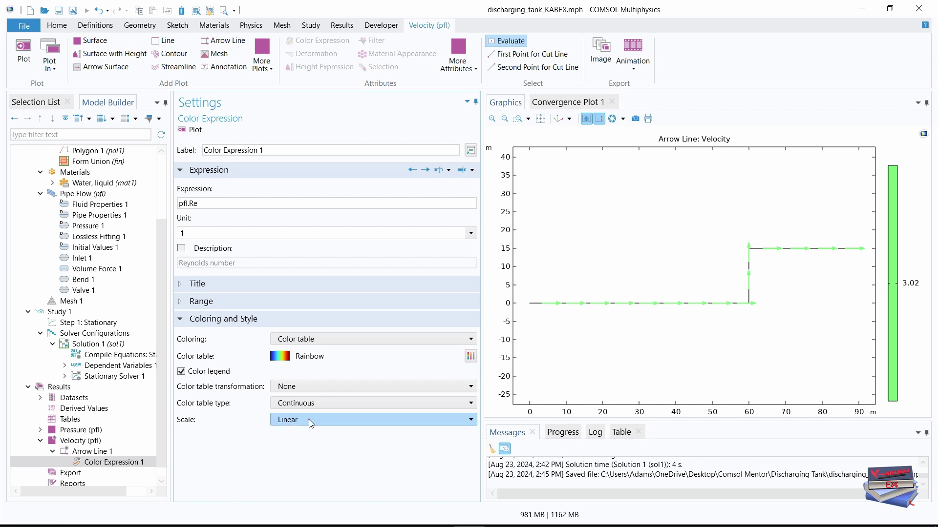
Step: Set the plot title type to Automatic and replot the Reynolds-number colouring
left_click(187, 287)
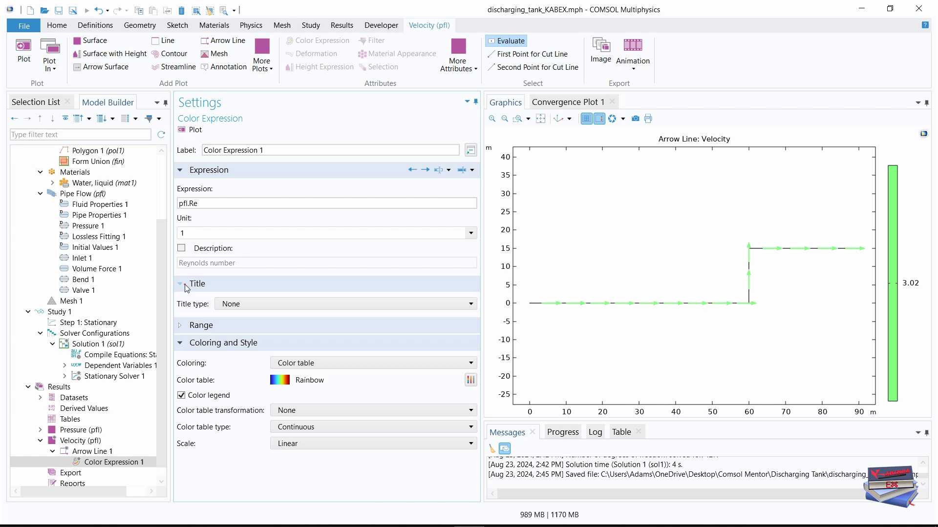
left_click(255, 305)
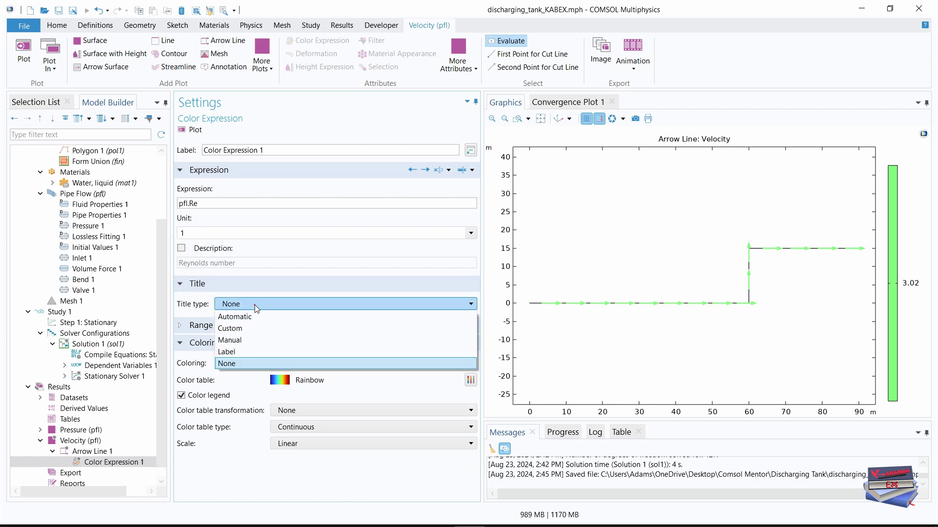
left_click(239, 317)
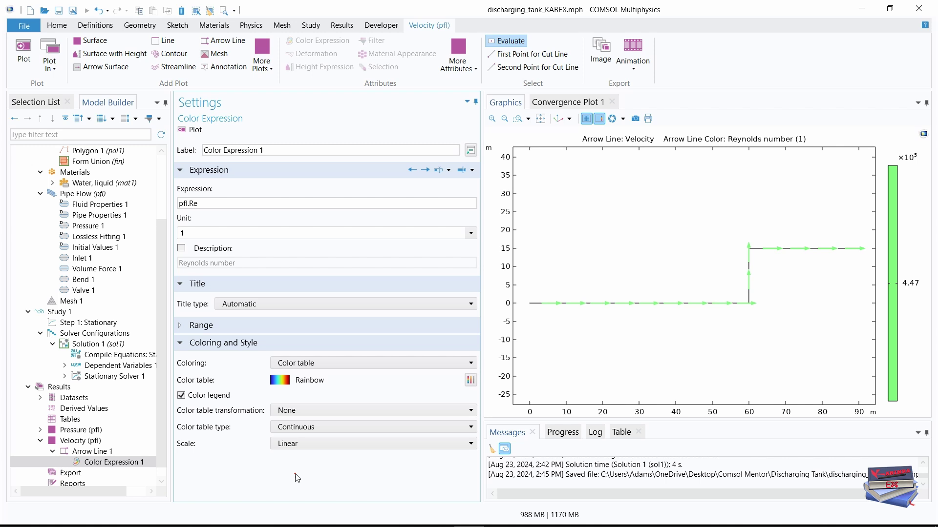
left_click(194, 131)
left_click(107, 463)
Step: Set Arrow Line 1's arrow type to Arrowhead
left_click(88, 453)
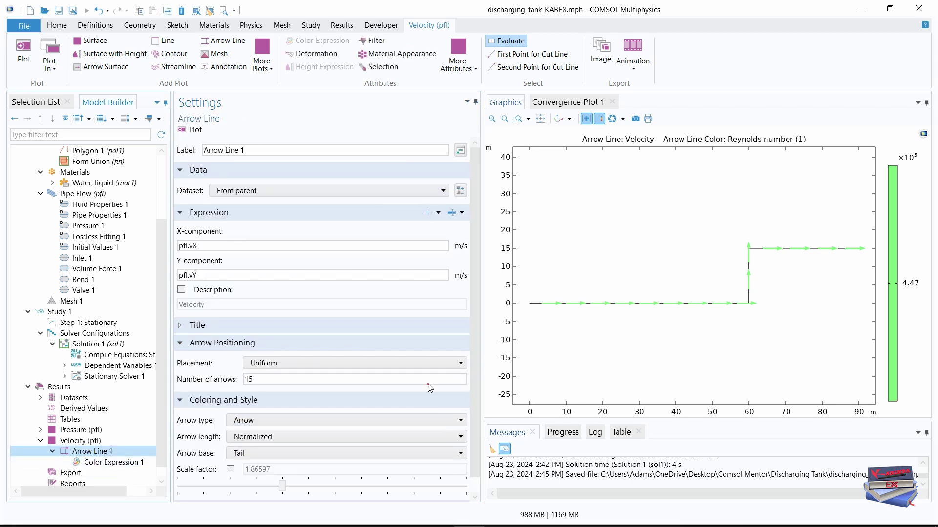
left_click(472, 318)
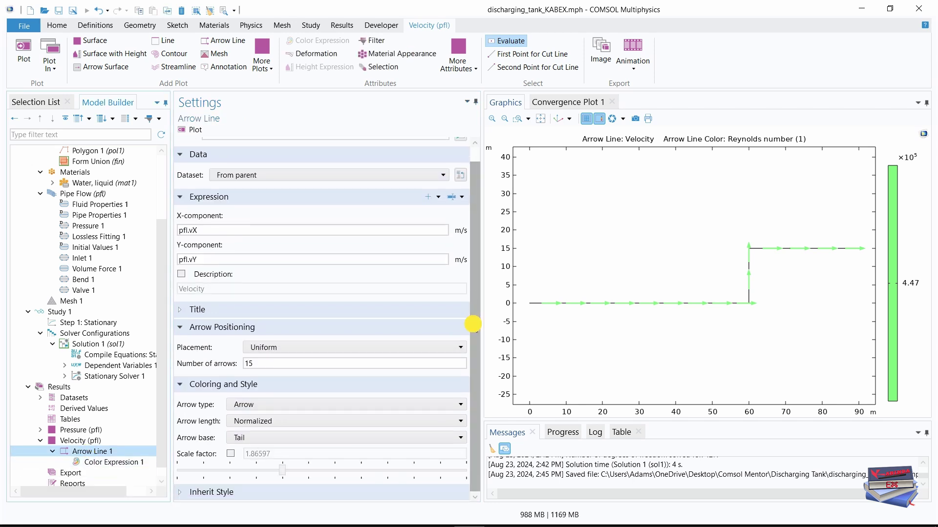
left_click(422, 406)
left_click(327, 430)
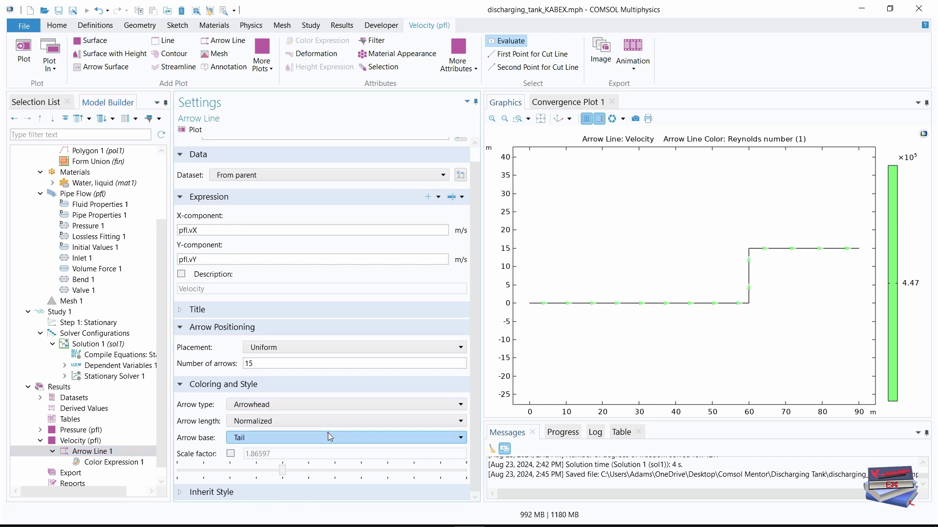
Step: Draw 20 arrows and fix the arrow scale factor at 2.5
left_click(269, 363)
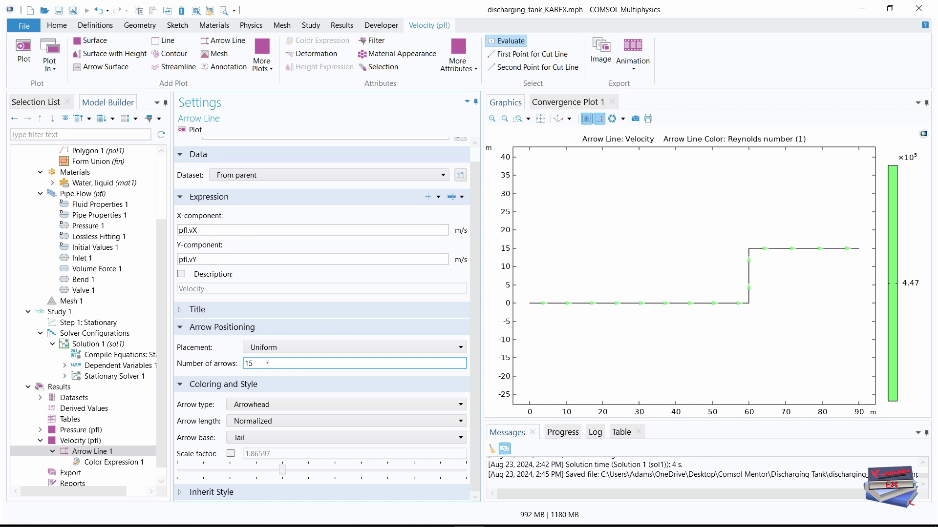
left_click_drag(268, 363, 241, 363)
type("20")
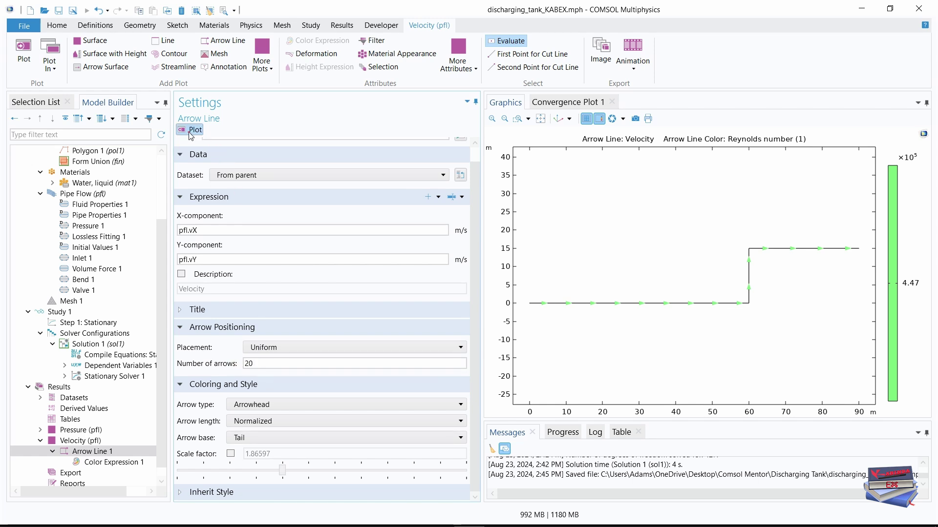
left_click(191, 129)
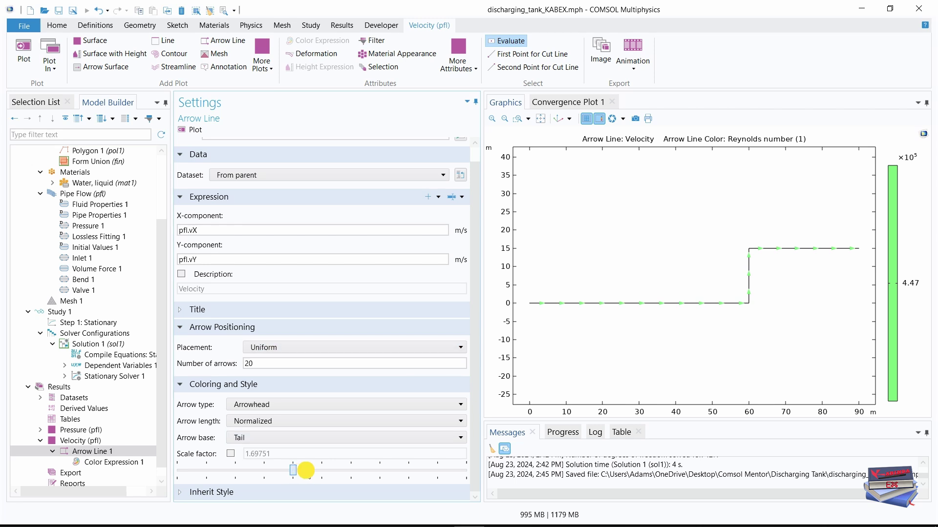
left_click(232, 454)
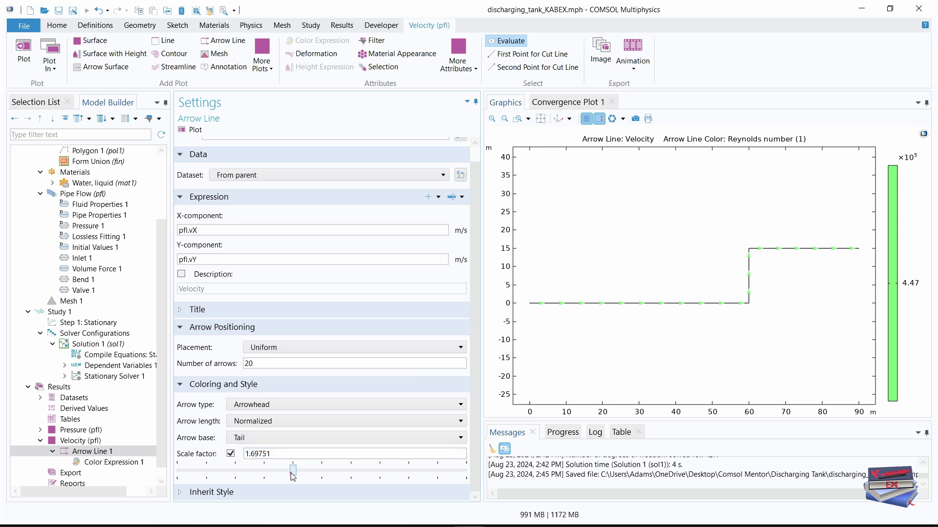
left_click_drag(293, 474, 325, 472)
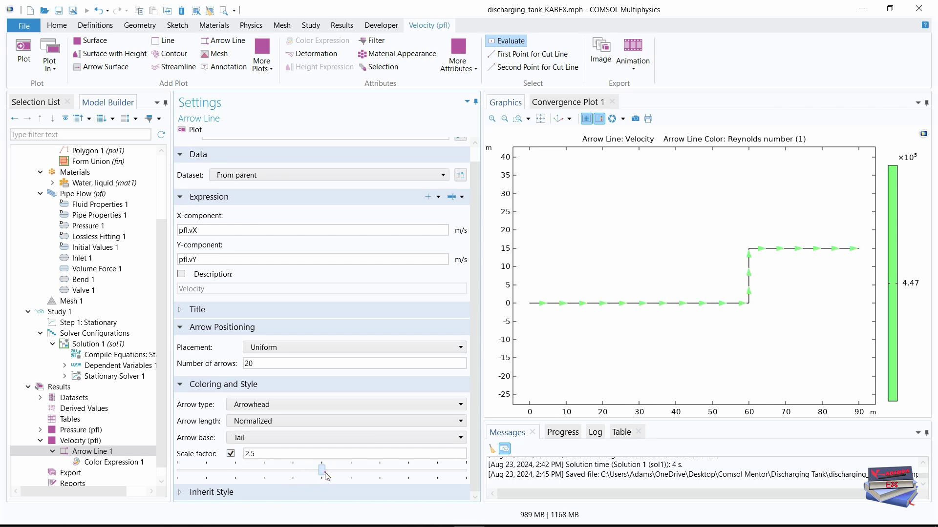
Step: Apply the Cyclic colour table to Color Expression 1 for the arrows and legend
left_click(95, 463)
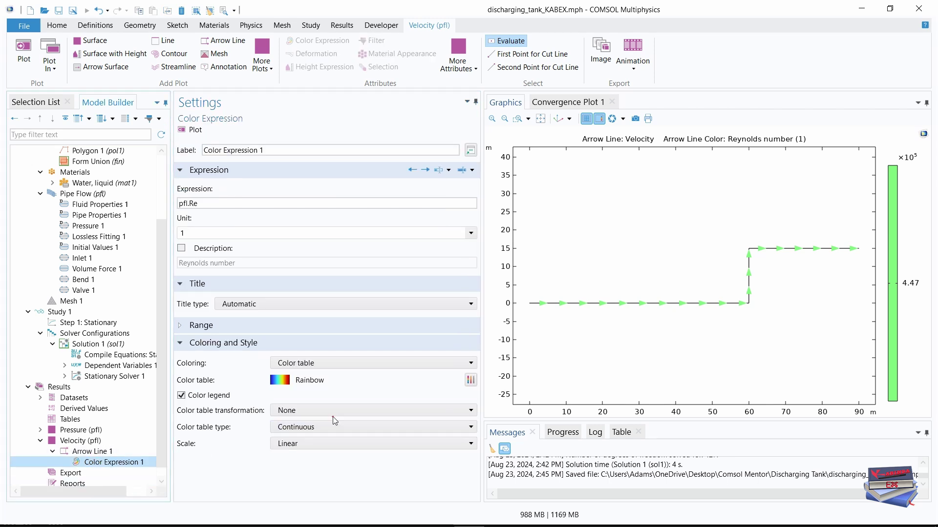
left_click(471, 380)
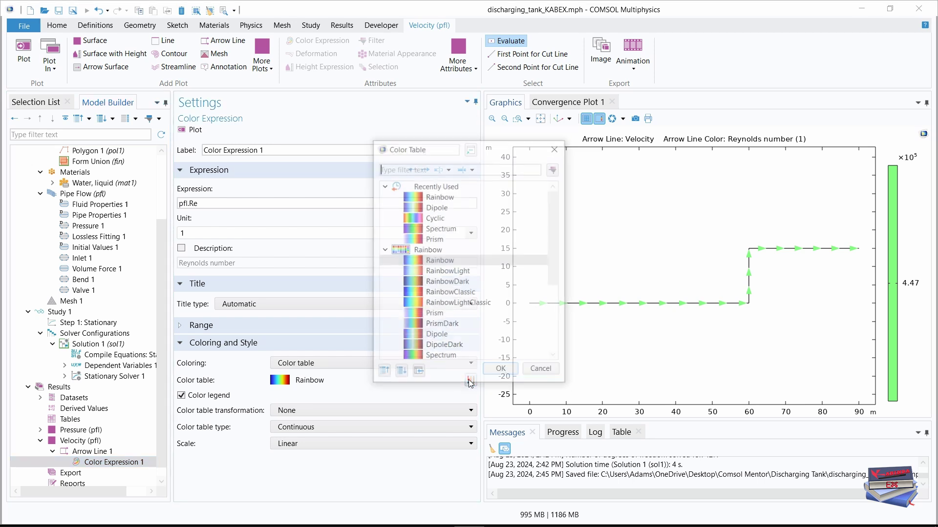
left_click_drag(556, 215, 558, 261)
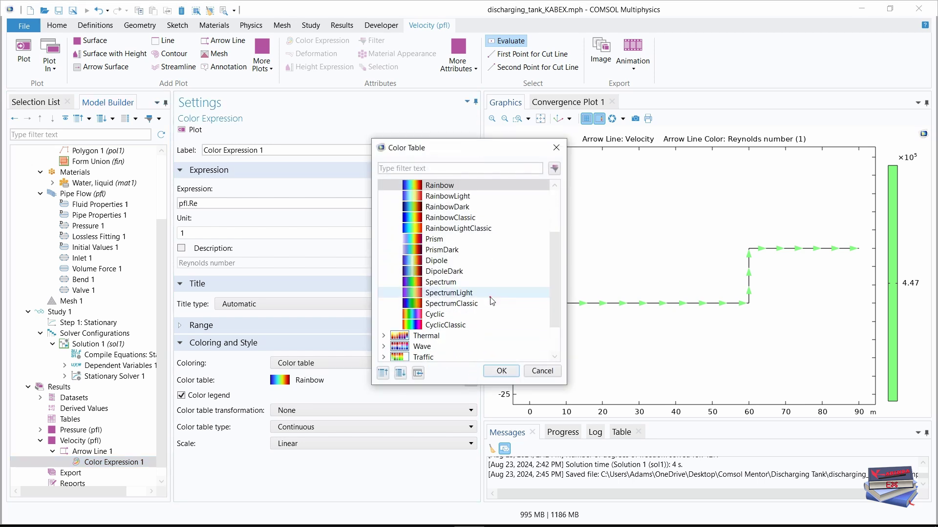
left_click(436, 316)
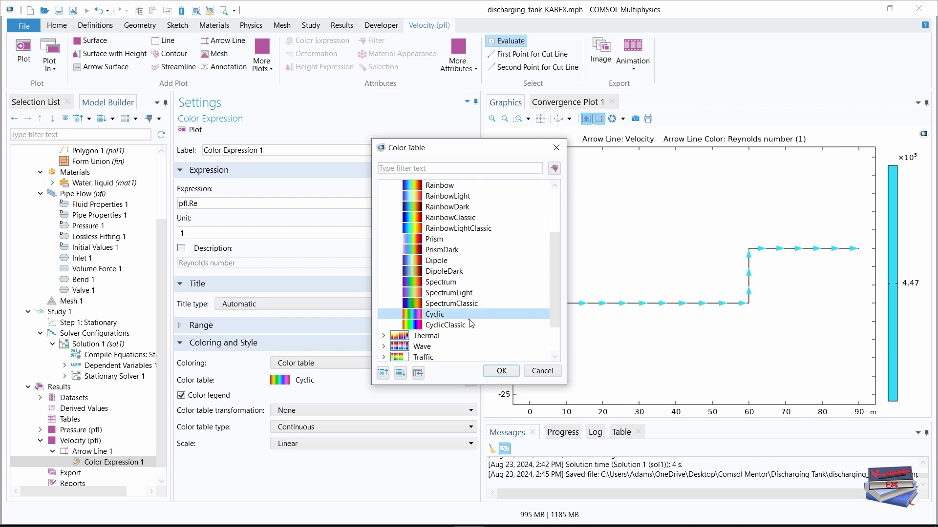
left_click(502, 373)
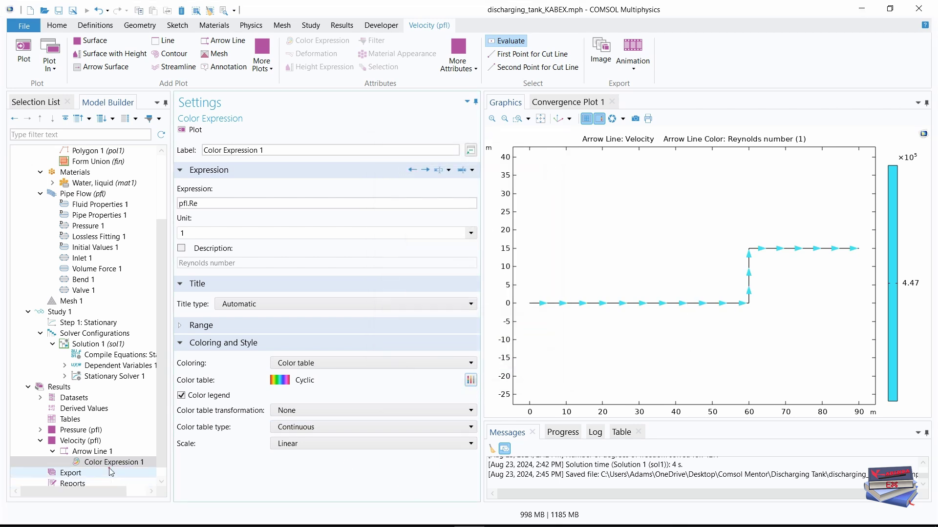
scroll(79, 476, "up", 1)
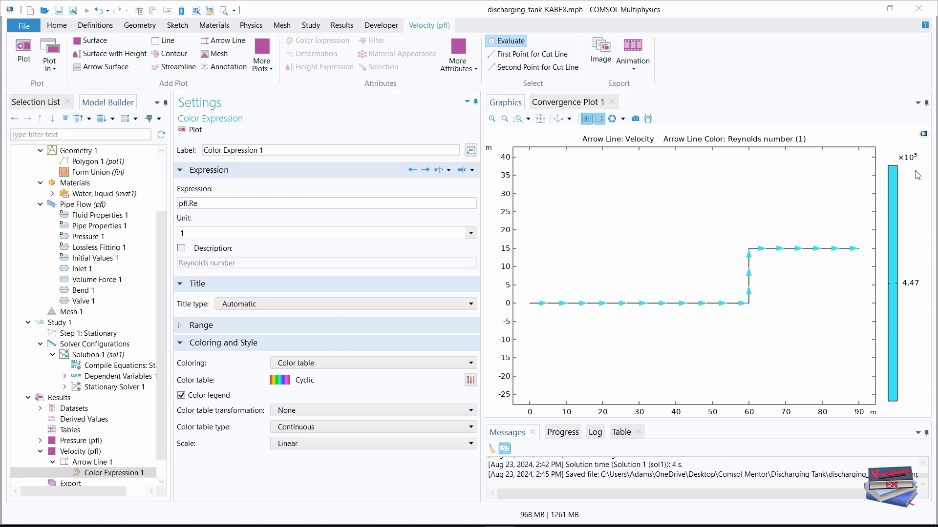
Step: Switch Color Expression 1 back to velocity magnitude pfl.U and replot
left_click(463, 171)
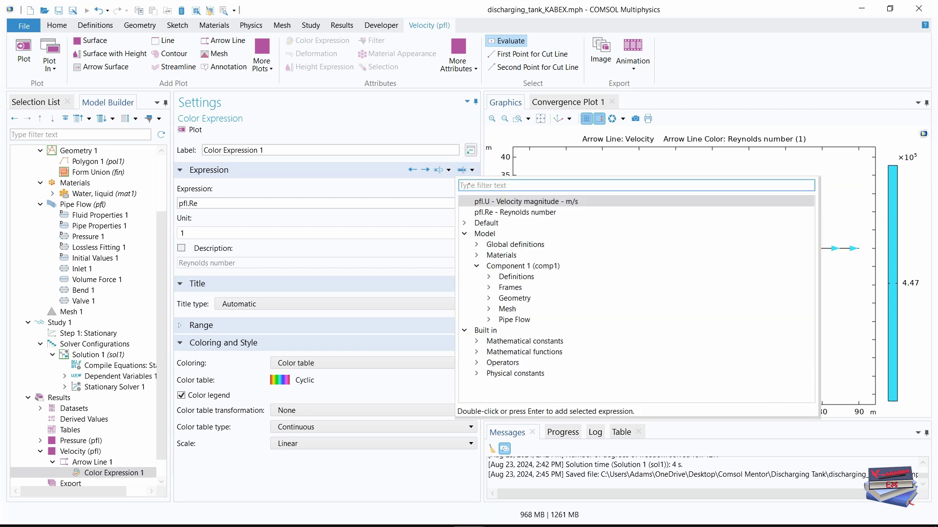
left_click(488, 319)
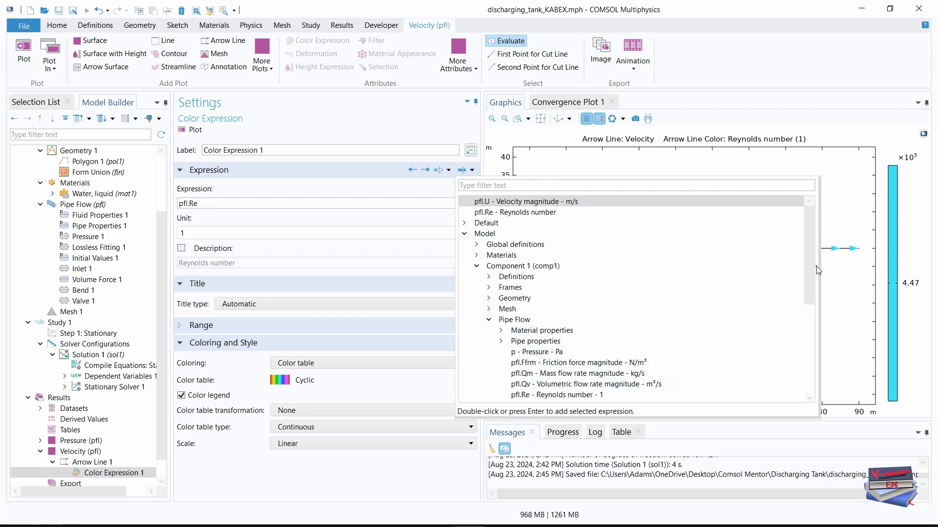
left_click_drag(811, 266, 810, 300)
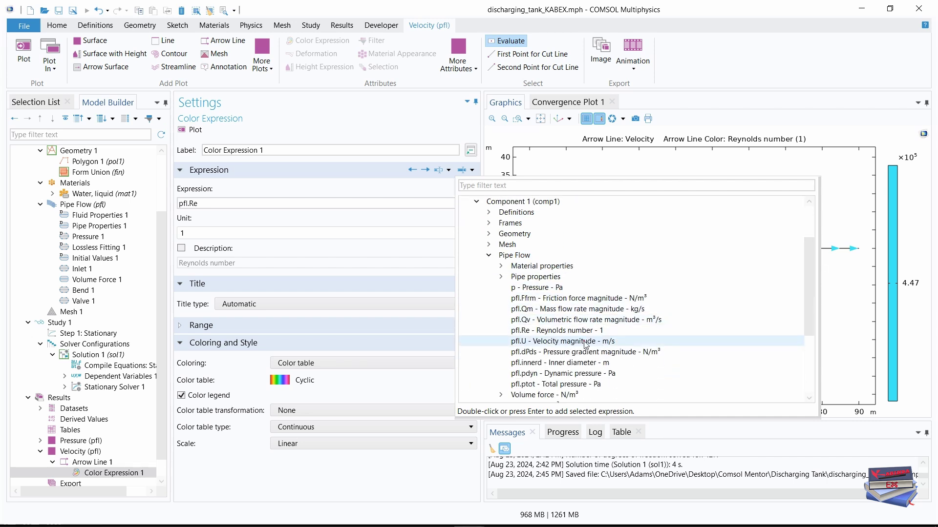
double_click(550, 341)
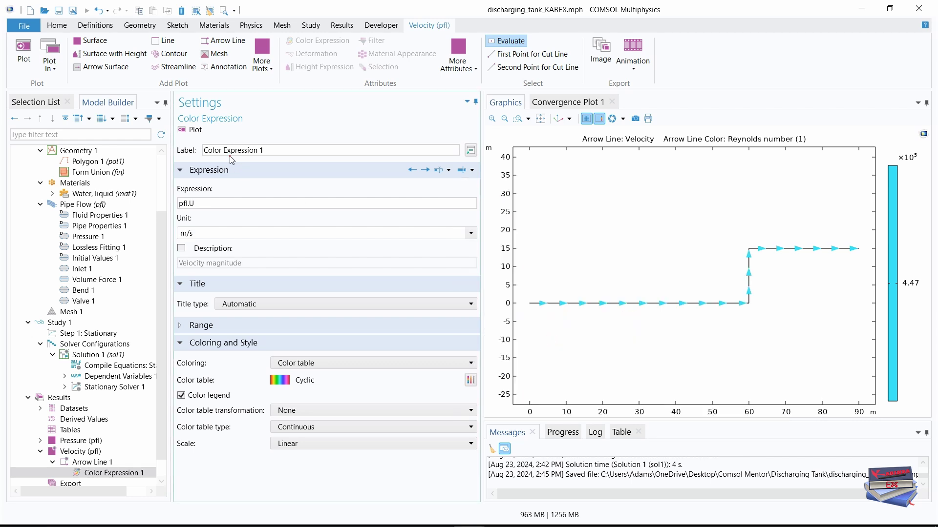
left_click(192, 131)
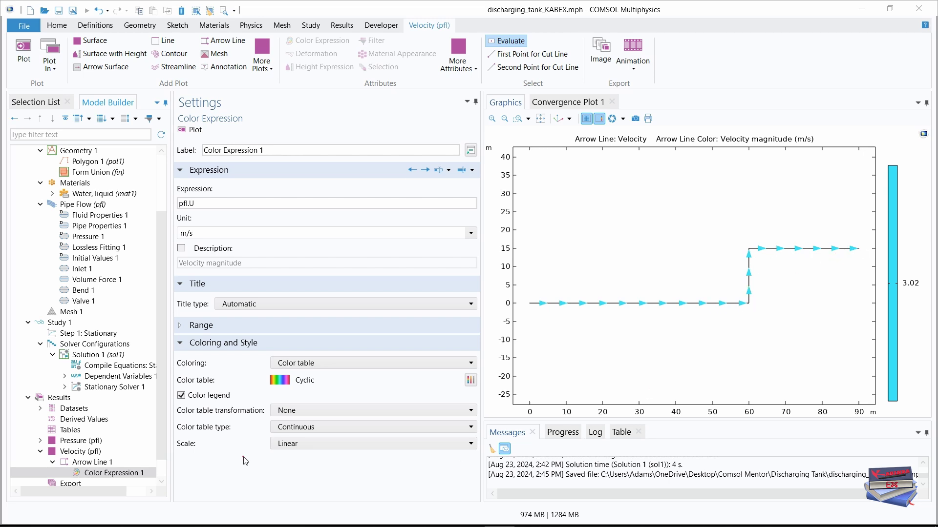
Step: Display the Pressure (pfl) plot with legend max/min values of 3.42×10⁵ and 1.01×10⁵ Pa
left_click(74, 441)
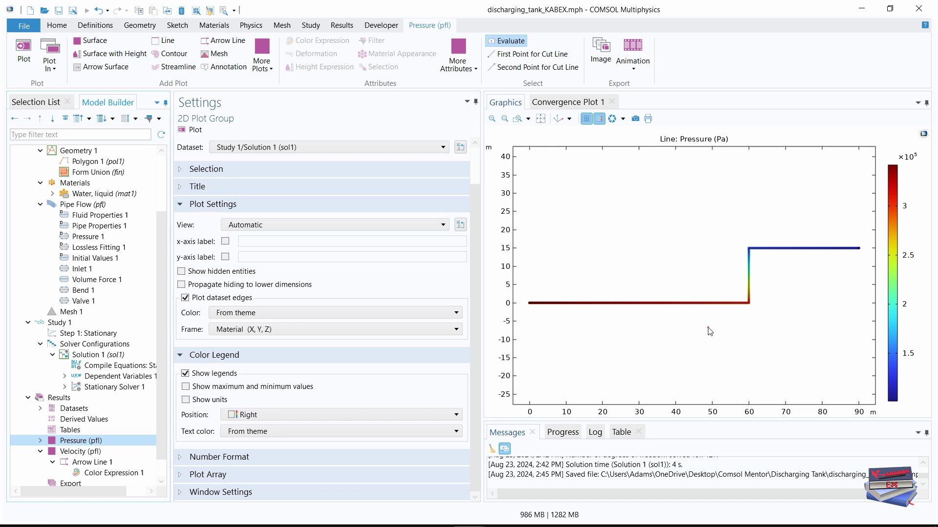
left_click(185, 387)
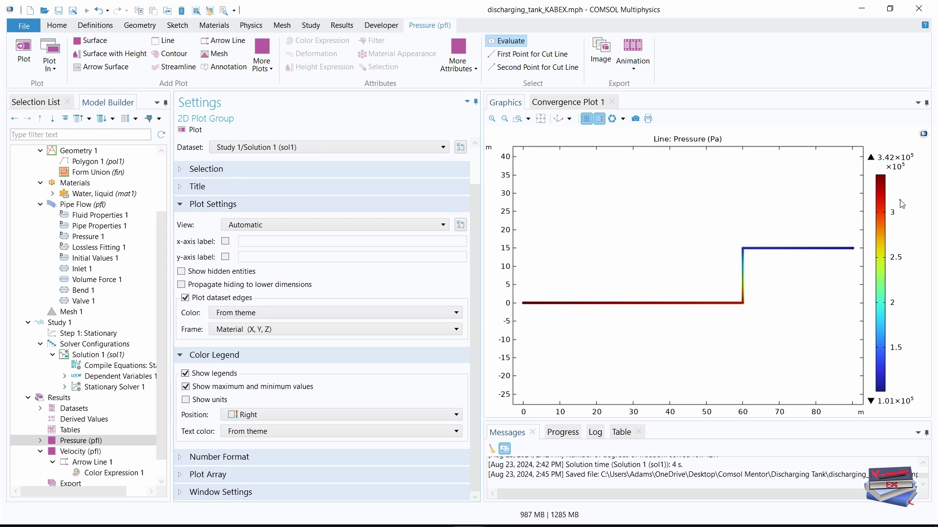